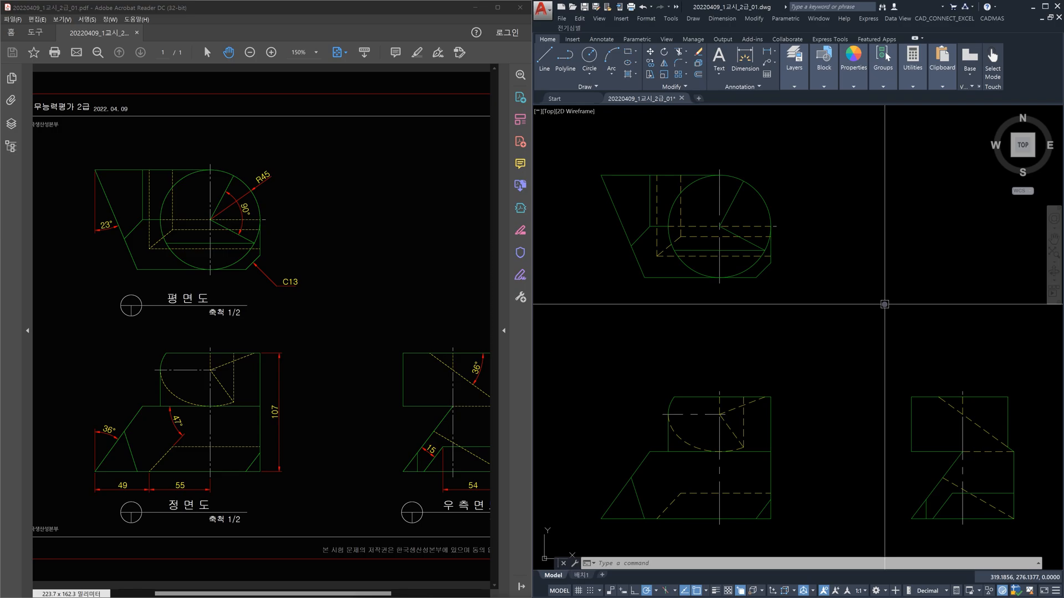
- Open the ISO-25 dimension style for modification and set its center marks to None
{"action": "type", "text": "d"}
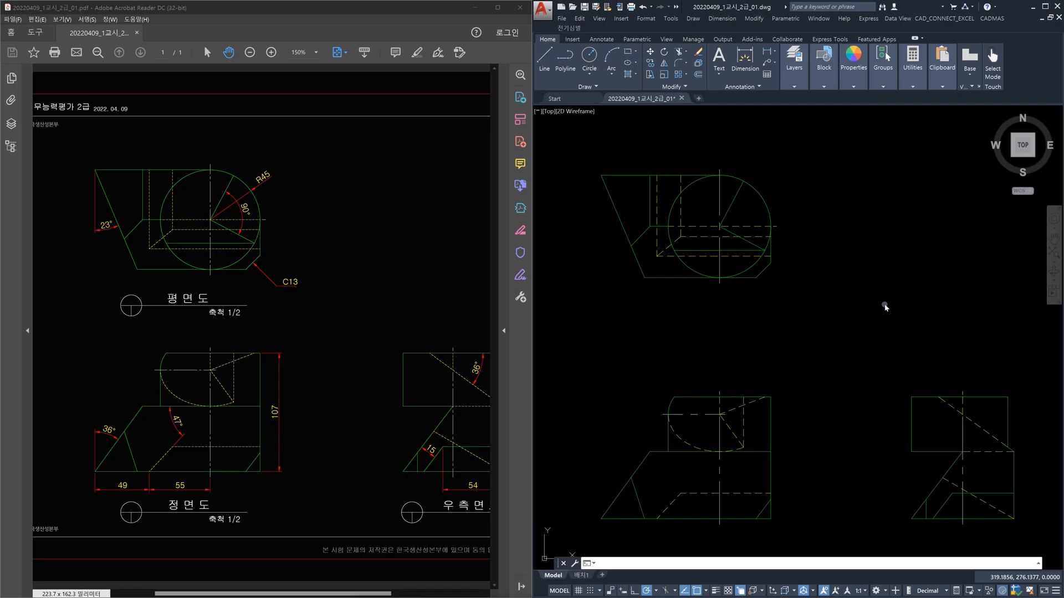
{"action": "key", "text": "Return"}
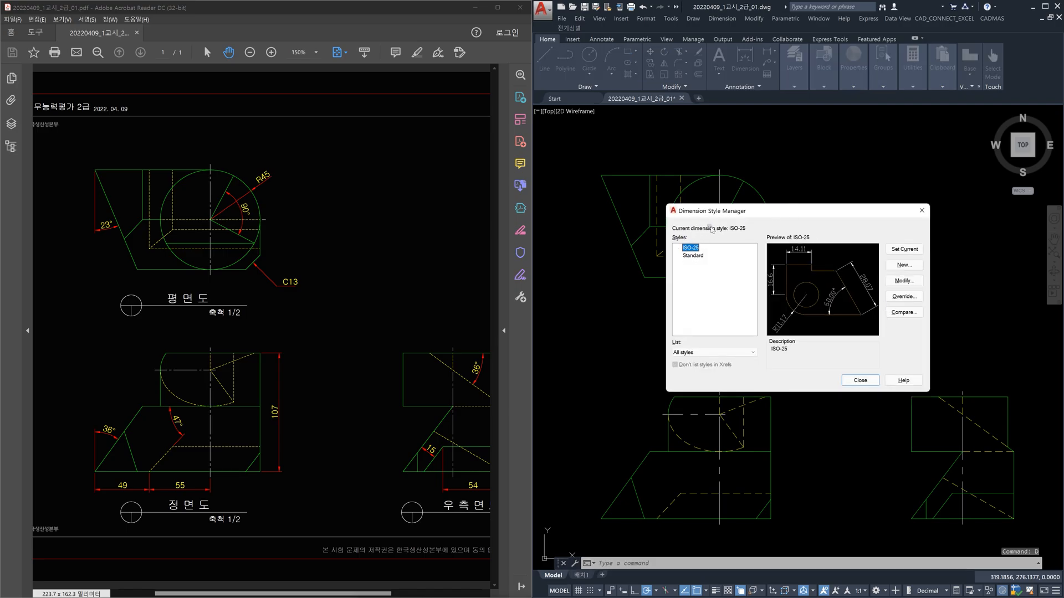
{"action": "left_click", "coordinate": [905, 281]}
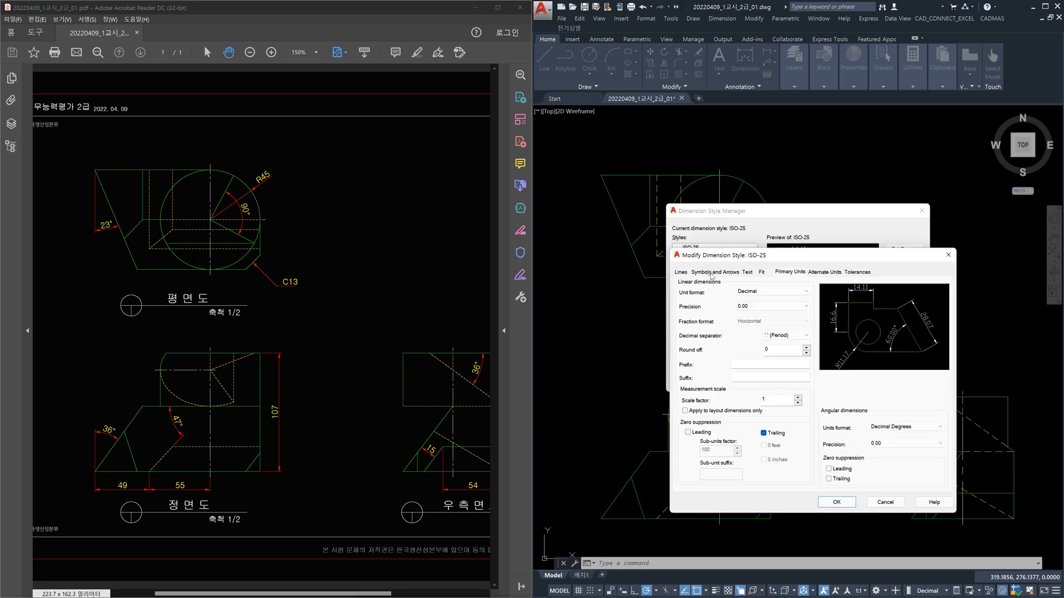
{"action": "left_click", "coordinate": [711, 272]}
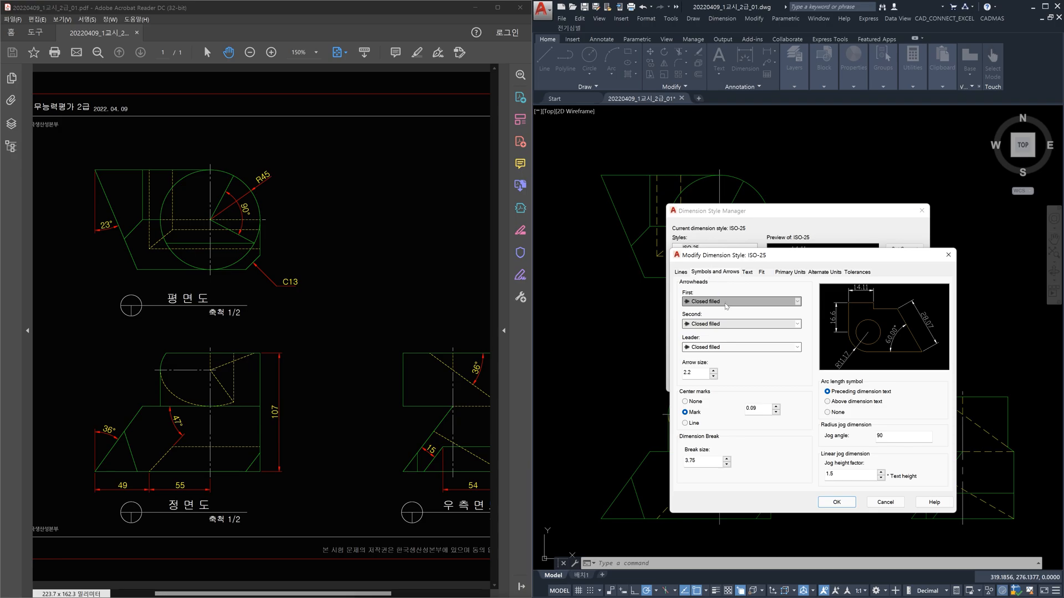
{"action": "left_click", "coordinate": [686, 402]}
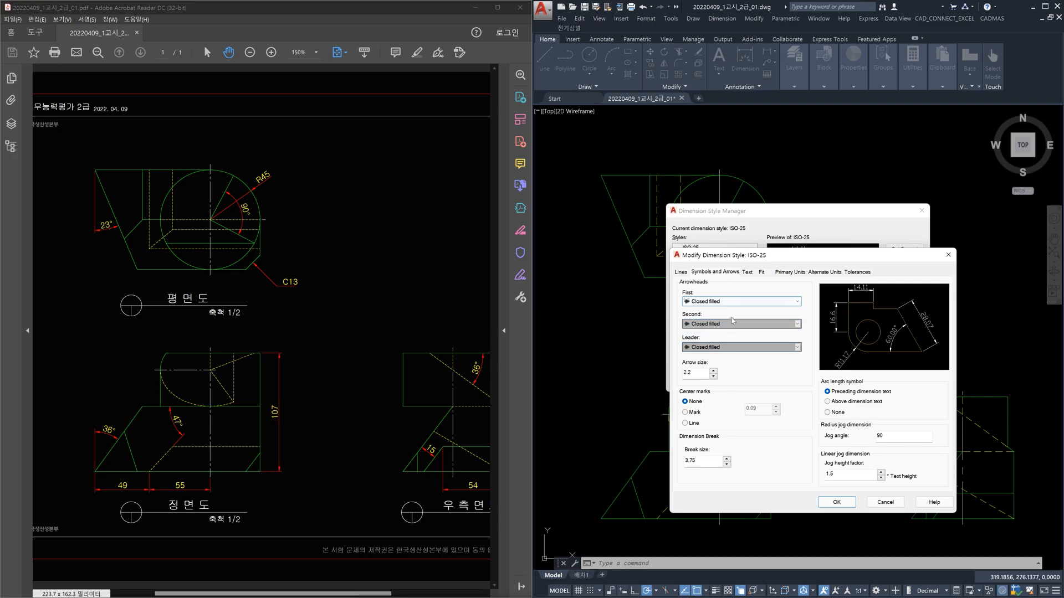
- Change the font of the Standard text style used by the dimensions to 굴림 and apply it
{"action": "left_click", "coordinate": [748, 273]}
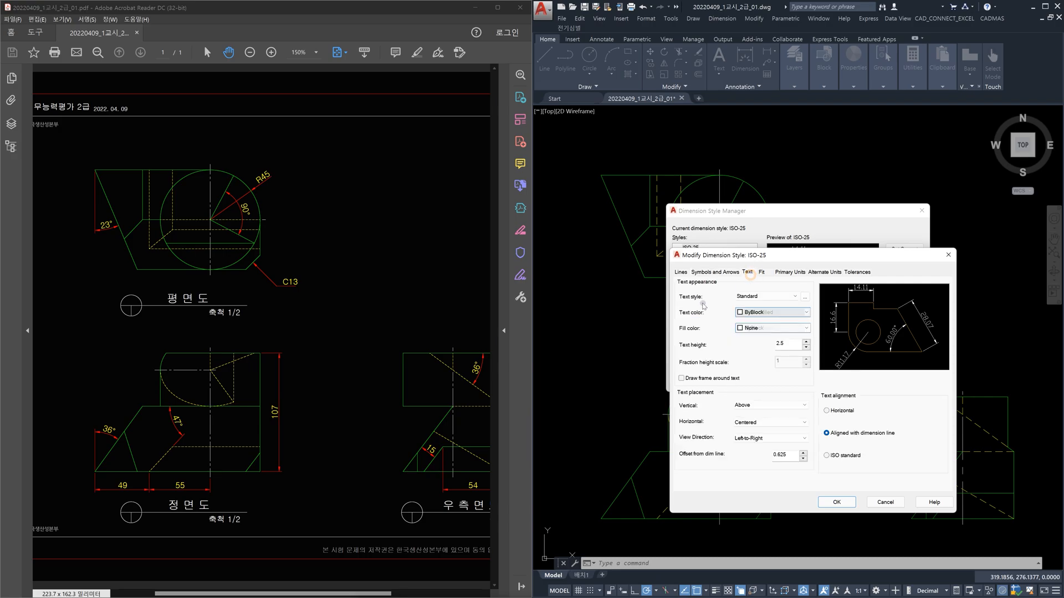
{"action": "left_click", "coordinate": [806, 298]}
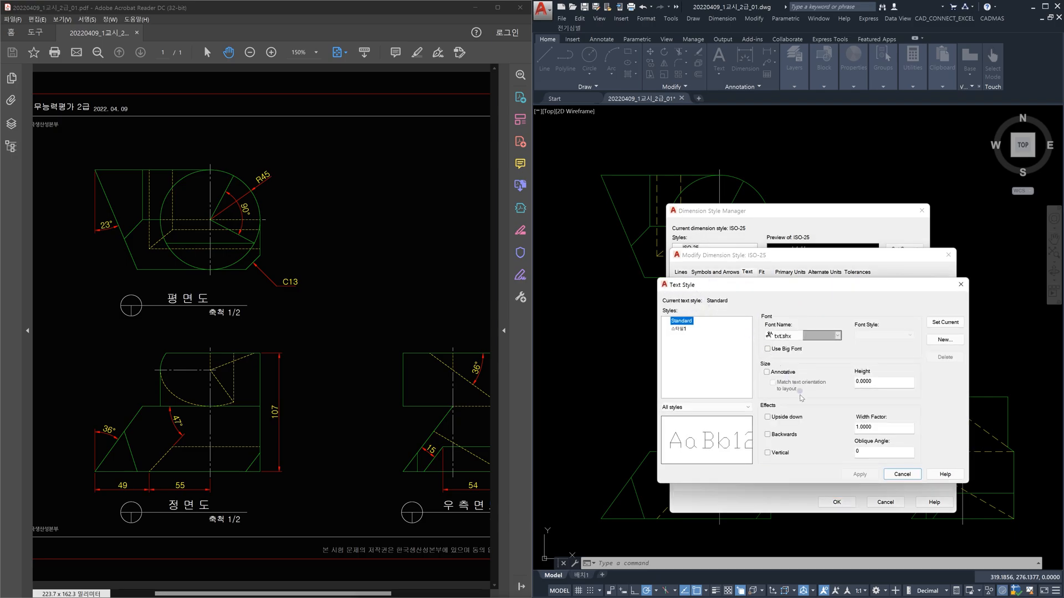
{"action": "left_click", "coordinate": [838, 336]}
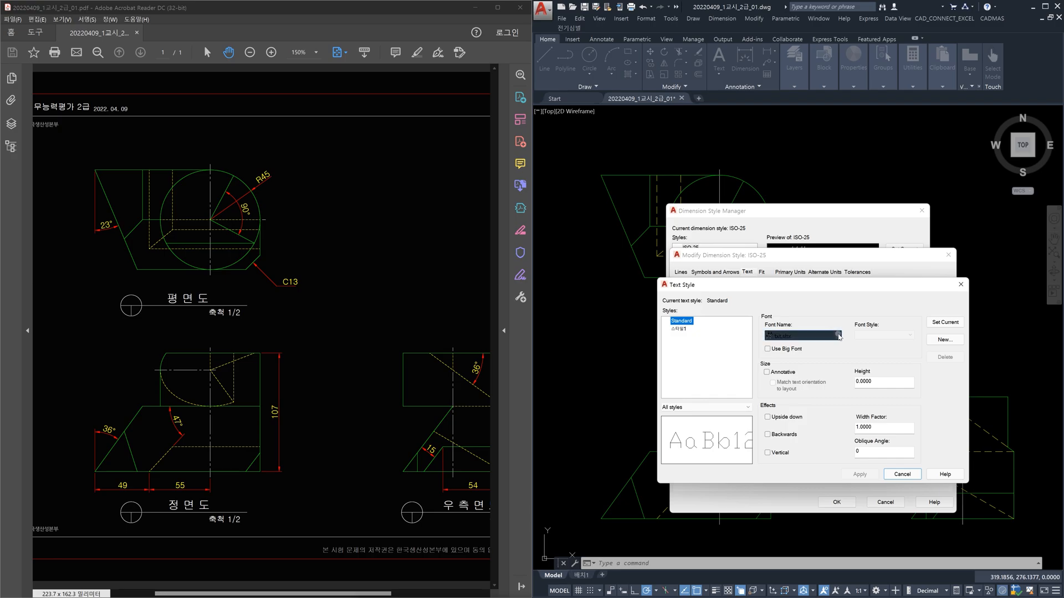
{"action": "left_click", "coordinate": [838, 335]}
{"action": "left_click", "coordinate": [874, 478]}
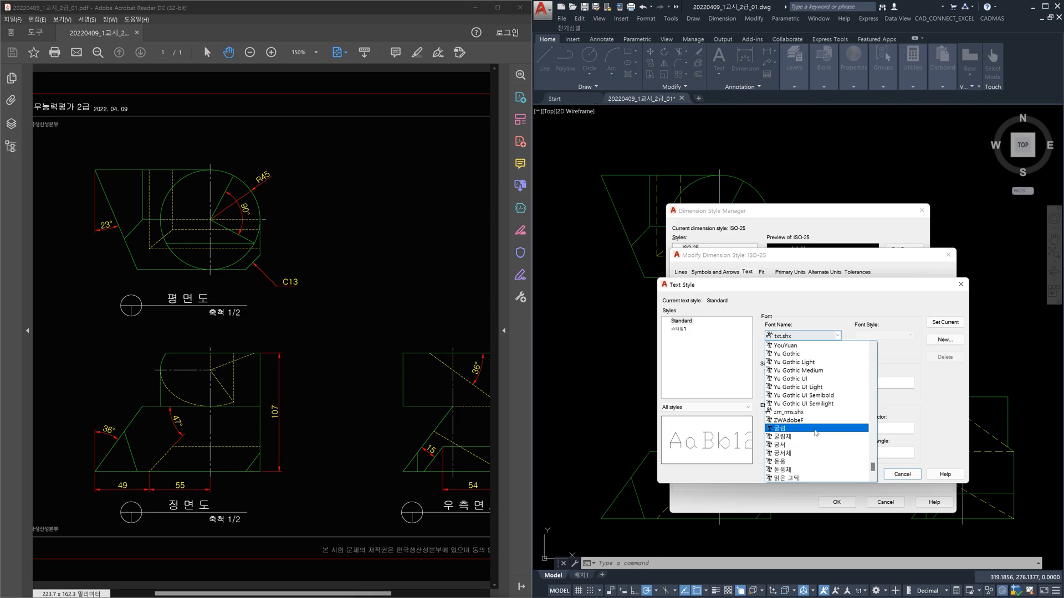
{"action": "left_click", "coordinate": [815, 429]}
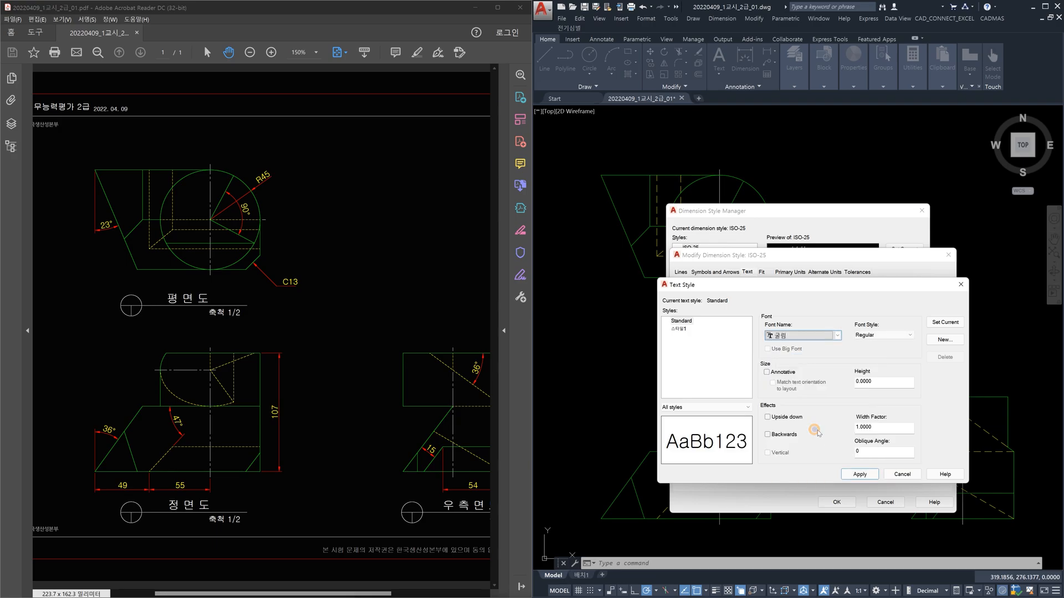
{"action": "left_click", "coordinate": [856, 475]}
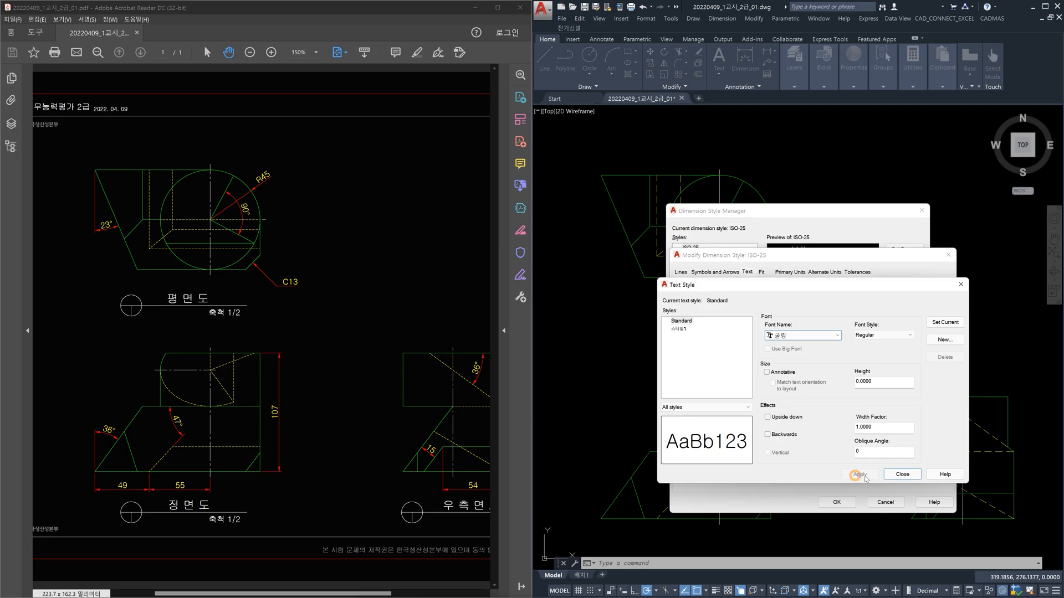
{"action": "left_click", "coordinate": [901, 474]}
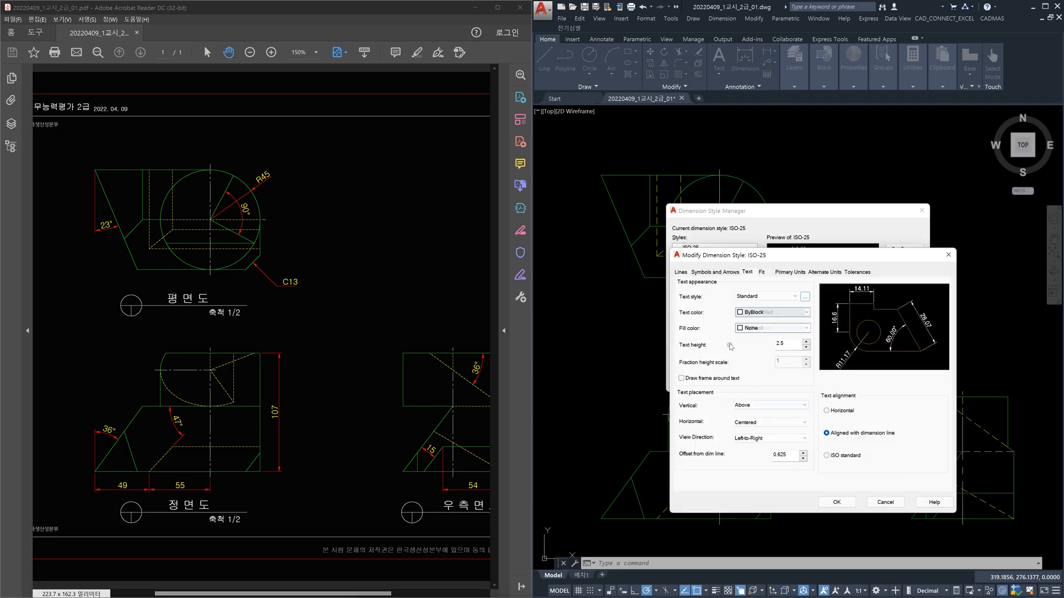
- Set the dimension text color to Yellow and increase the overall scale of the dimension features
{"action": "left_click", "coordinate": [806, 313]}
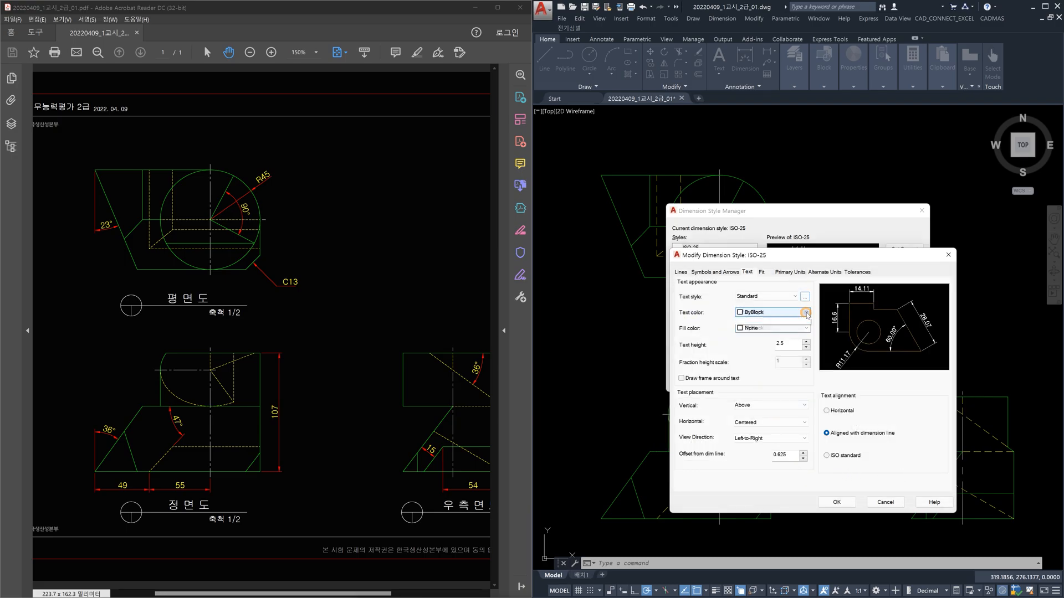
{"action": "left_click", "coordinate": [806, 313]}
{"action": "left_click", "coordinate": [780, 345]}
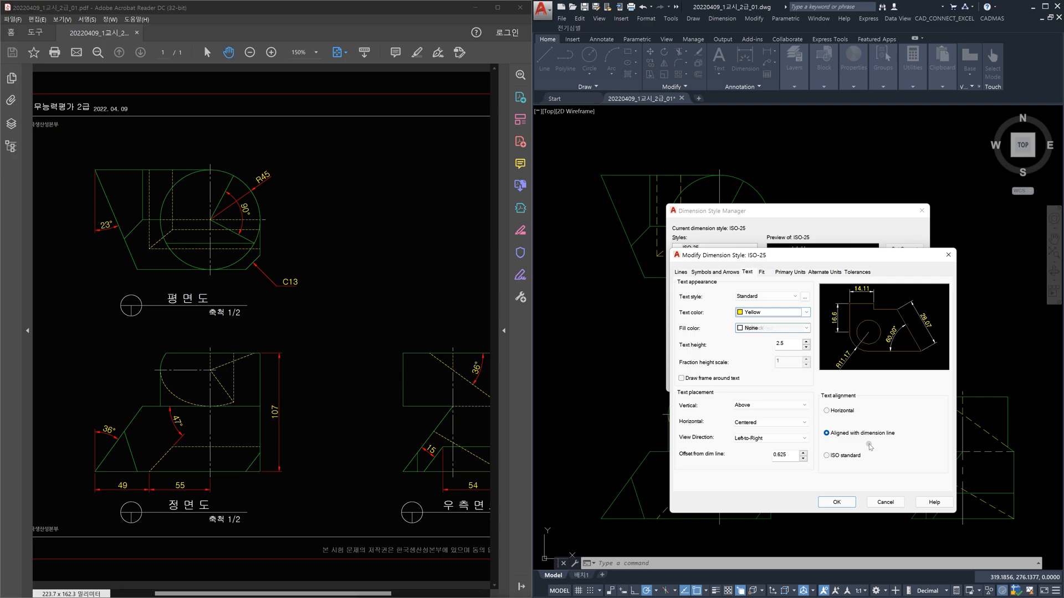
{"action": "left_click", "coordinate": [763, 273]}
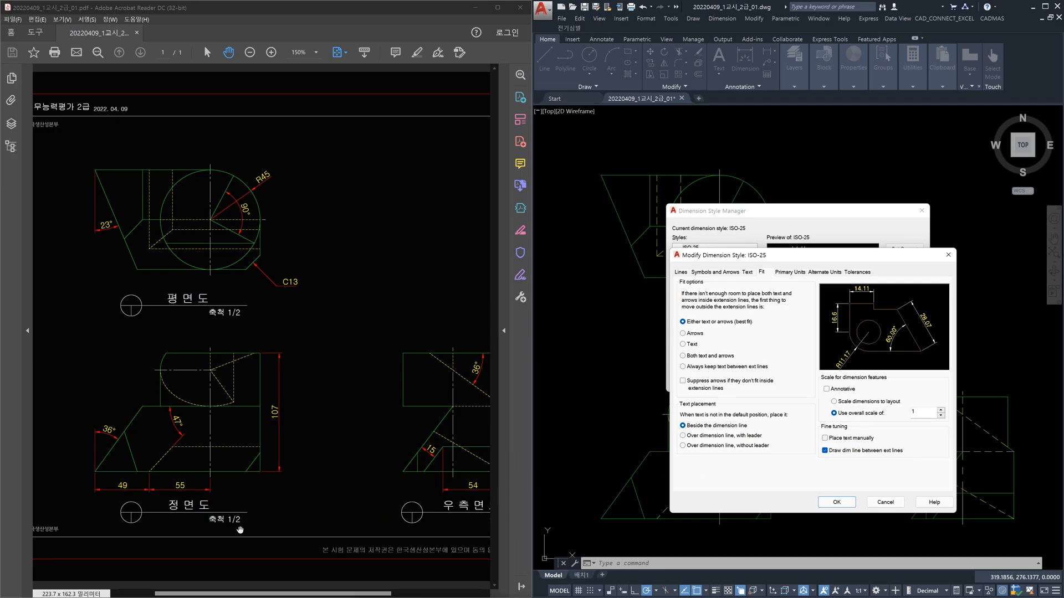
{"action": "double_click", "coordinate": [928, 409]}
- Set the linear dimension precision in the primary units to 0.00000000
{"action": "left_click", "coordinate": [789, 274]}
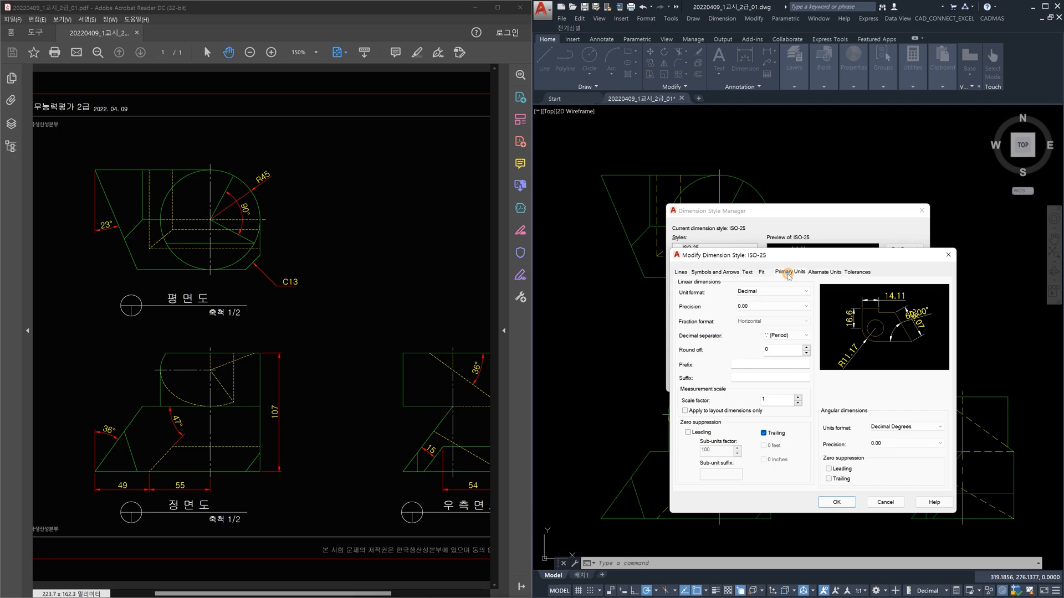
{"action": "left_click", "coordinate": [773, 306]}
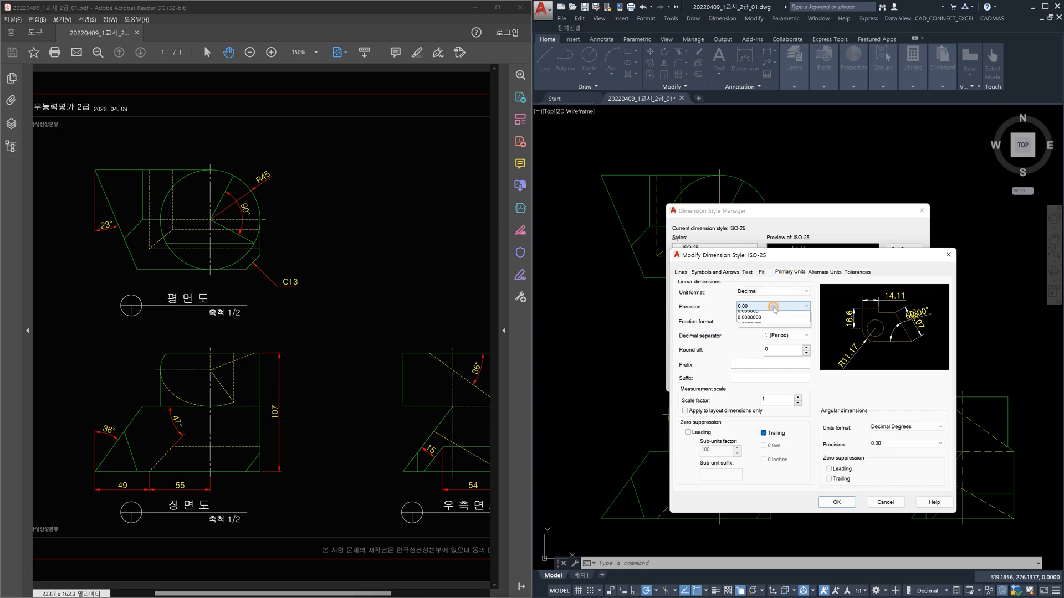
{"action": "left_click", "coordinate": [776, 366]}
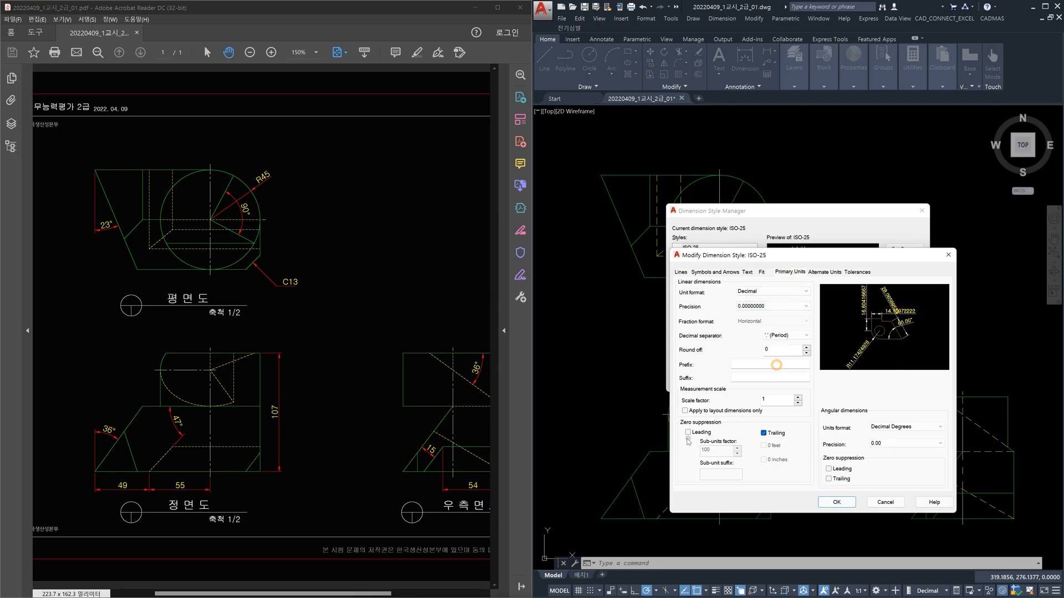
{"action": "left_click", "coordinate": [773, 444]}
- Set the angular dimension precision to 0.00000000 with trailing zeros suppressed, and save the modified dimension style
{"action": "left_click", "coordinate": [938, 443]}
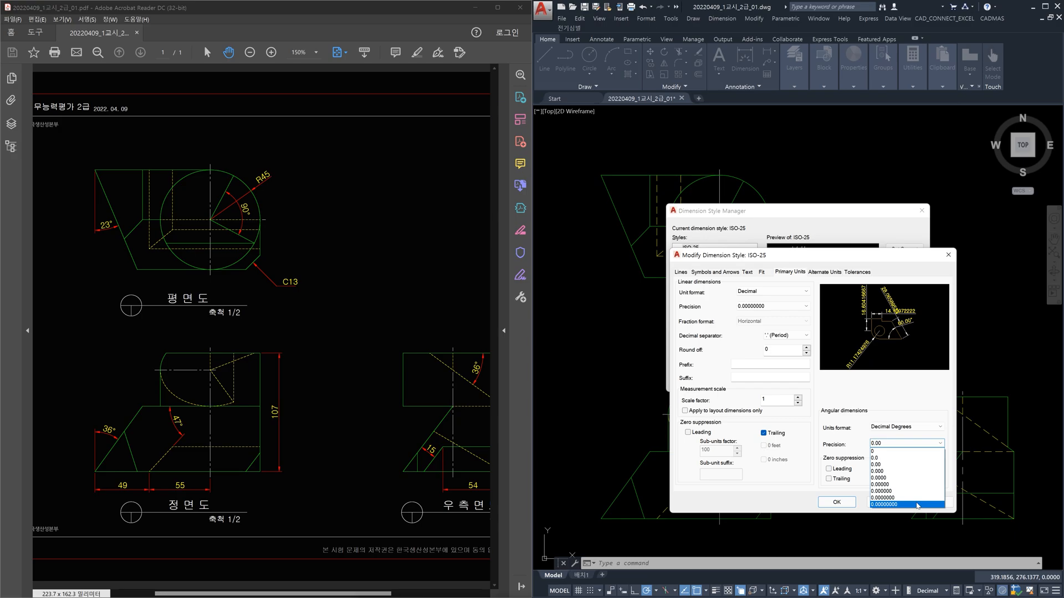
{"action": "left_click", "coordinate": [879, 480]}
{"action": "left_click", "coordinate": [829, 479]}
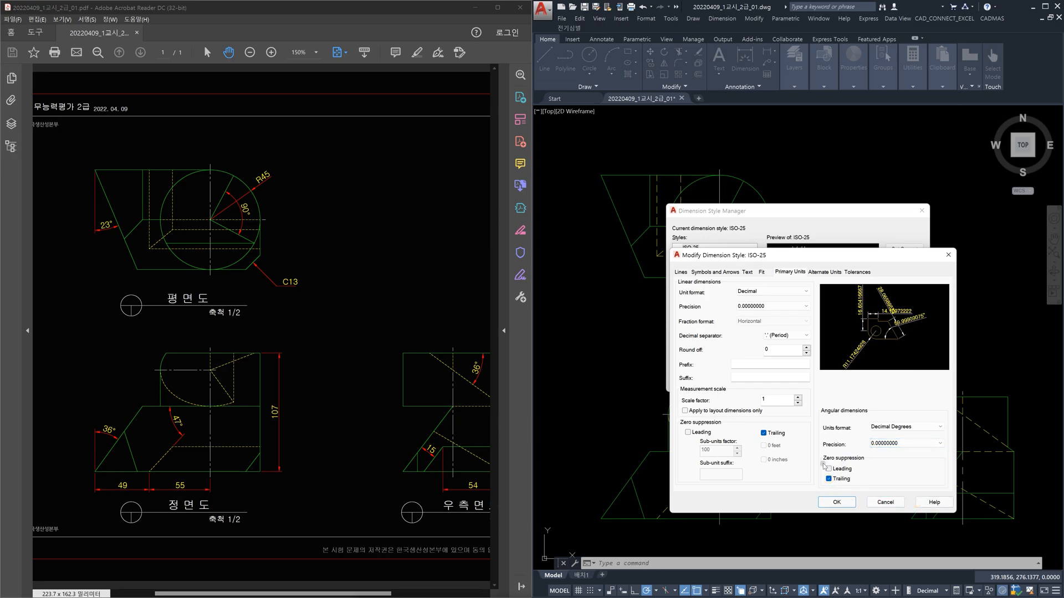
{"action": "left_click", "coordinate": [905, 411]}
{"action": "left_click", "coordinate": [854, 425]}
{"action": "left_click", "coordinate": [848, 506]}
{"action": "left_click", "coordinate": [860, 381]}
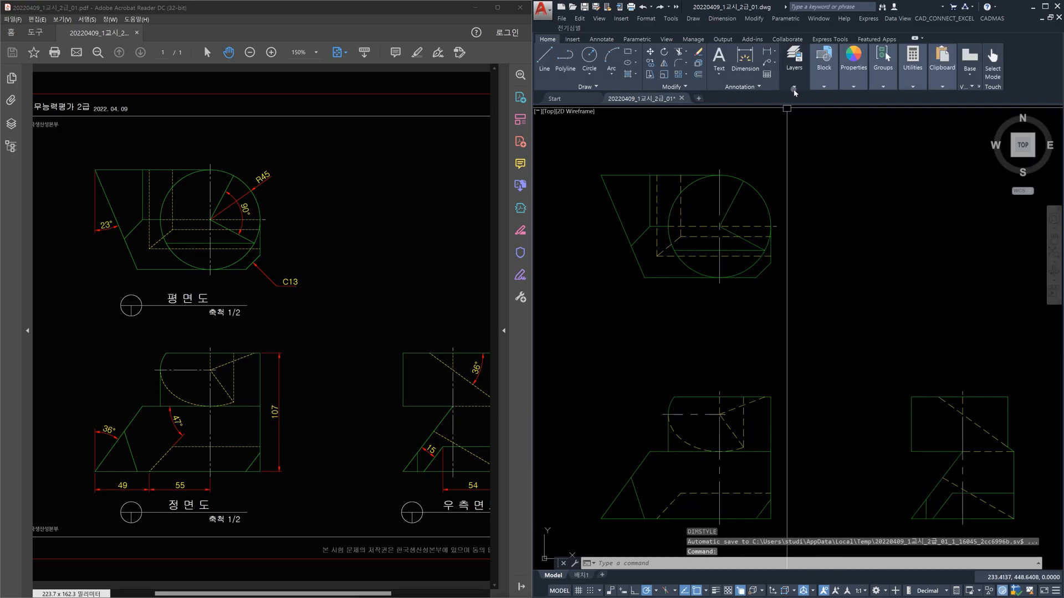
- Make the dimension layer the current layer
{"action": "left_click", "coordinate": [794, 89]}
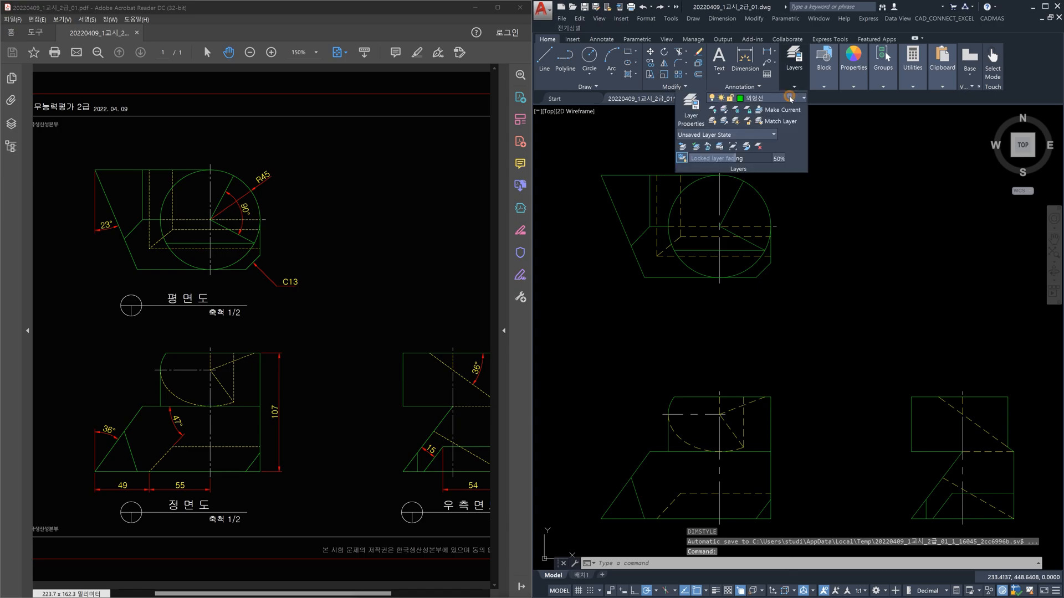
{"action": "left_click", "coordinate": [789, 97]}
{"action": "left_click", "coordinate": [757, 203]}
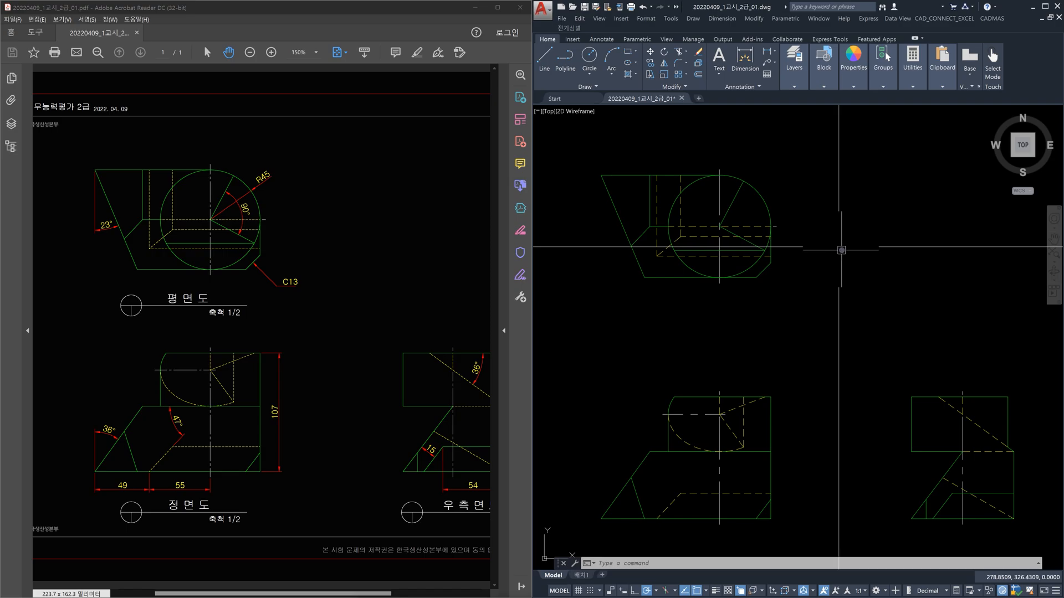
- Place a linear dimension below the front view, from its lower-left corner to the lower end of the sloping hidden line
{"action": "middle_click_drag", "start_coordinate": [826, 438], "coordinate": [880, 316]}
{"action": "scroll", "coordinate": [772, 416], "scroll_direction": "up", "scroll_amount": 1}
{"action": "middle_click_drag", "start_coordinate": [780, 372], "coordinate": [811, 387]}
{"action": "type", "text": "dli"}
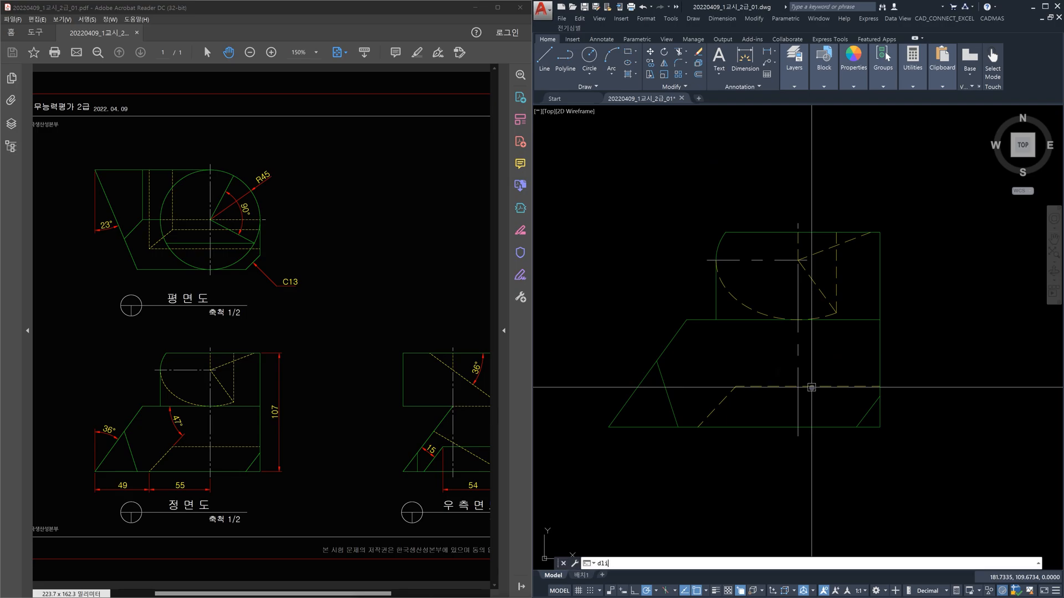
{"action": "key", "text": "Return"}
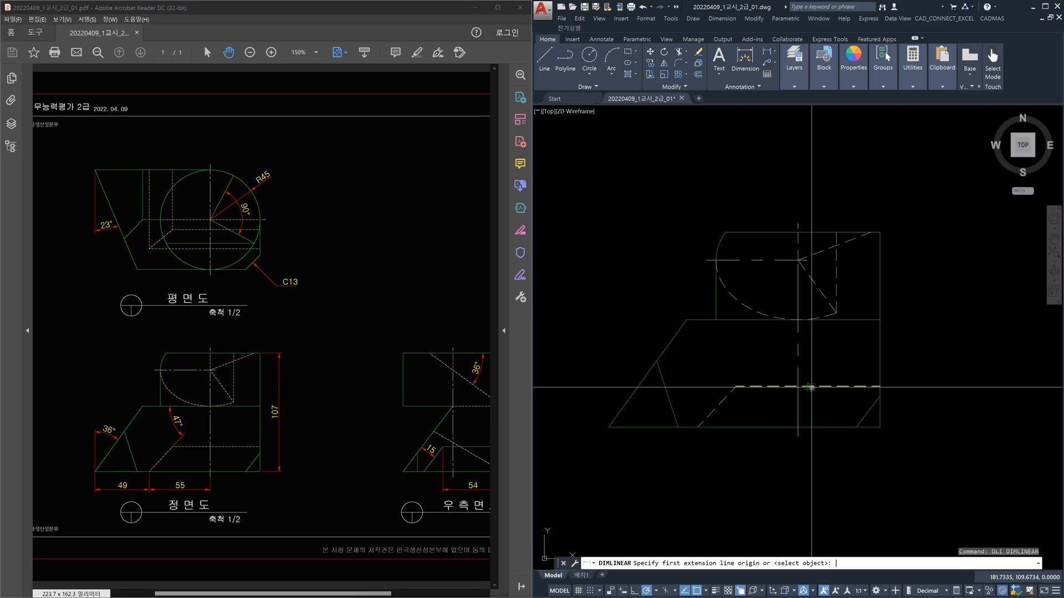
{"action": "left_click", "coordinate": [629, 429]}
{"action": "left_click", "coordinate": [699, 424]}
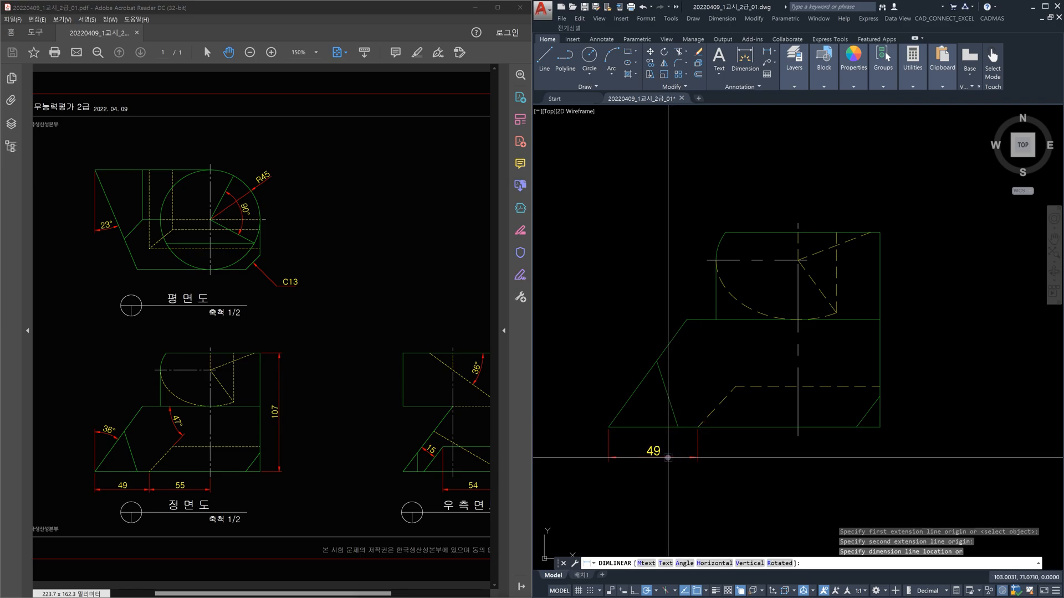
{"action": "left_click", "coordinate": [667, 458]}
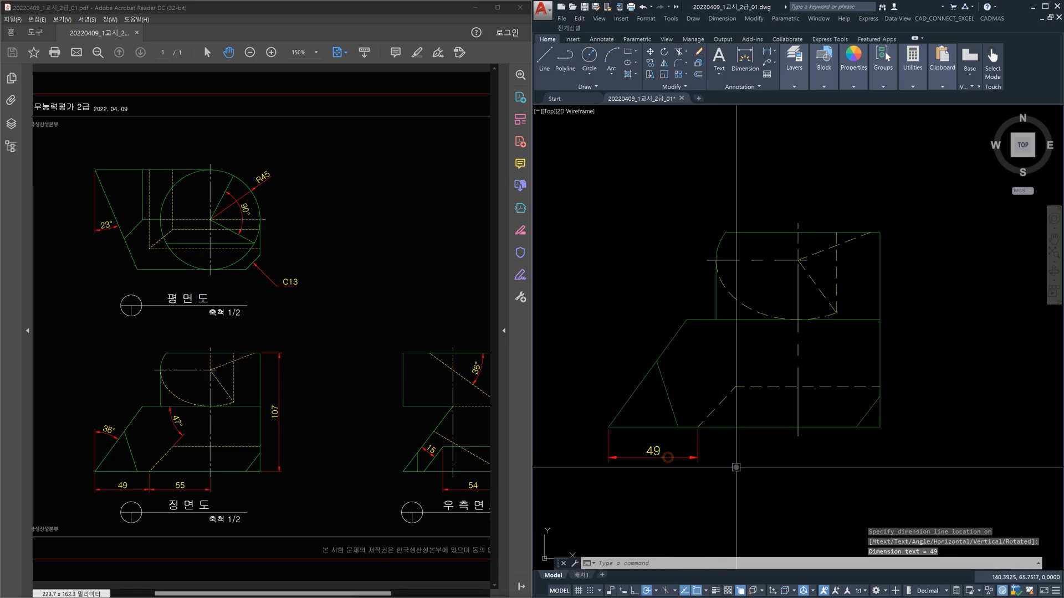
- Continue the linear dimension from the sloping hidden line's lower end to the vertical centerline of the front view
{"action": "type", "text": "dco"}
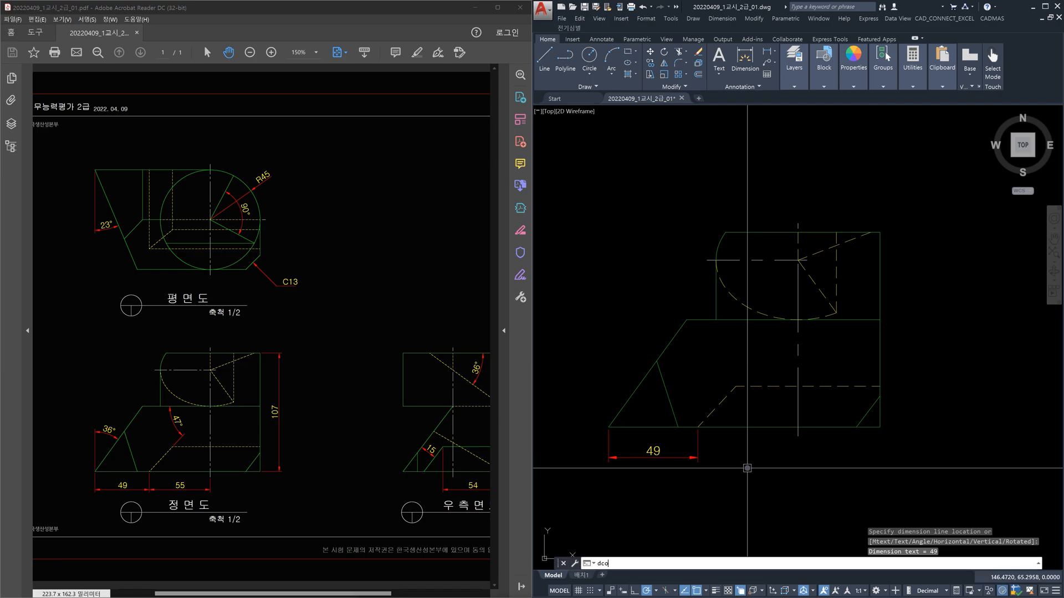
{"action": "key", "text": "Return"}
{"action": "left_click", "coordinate": [799, 438]}
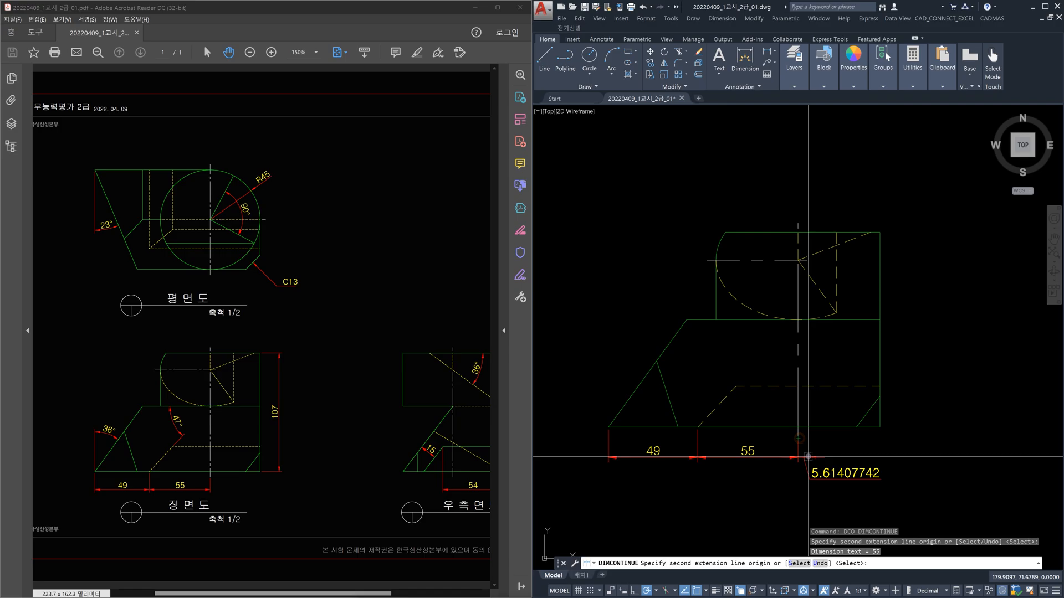
{"action": "key", "text": "Escape"}
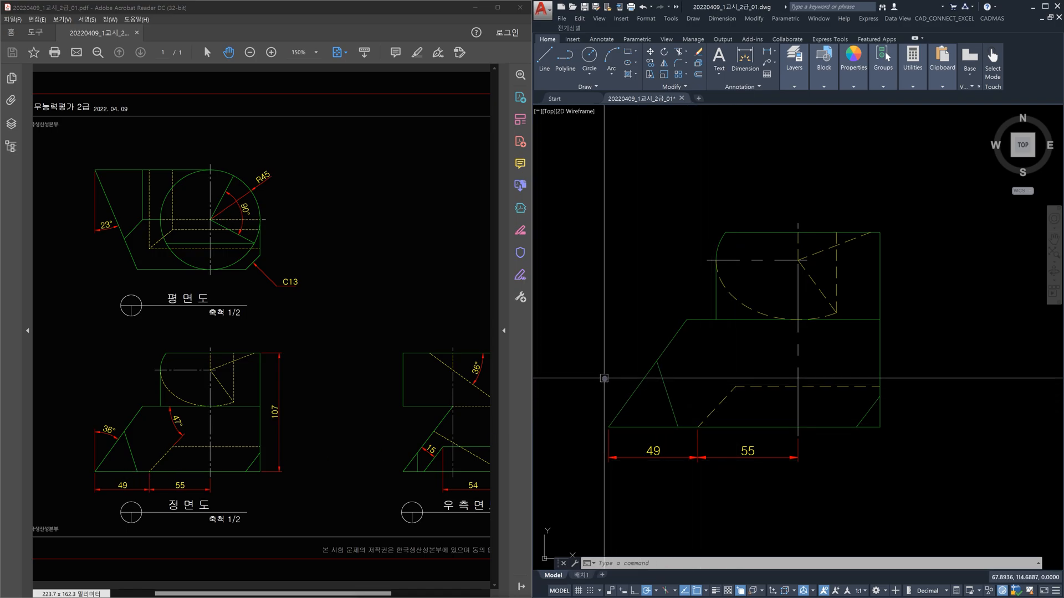
- Place a three-point angular dimension at the front view's lower-left corner, between the sloping edge and the vertical, using a 0.1 vertical endpoint offset with ortho on
{"action": "type", "text": "dan"}
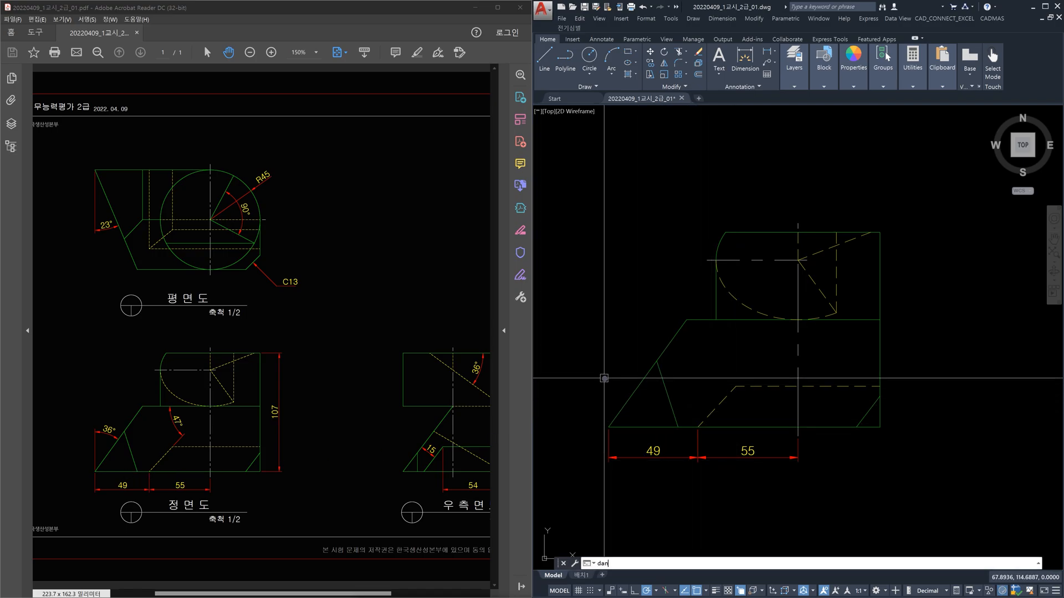
{"action": "key", "text": "Return"}
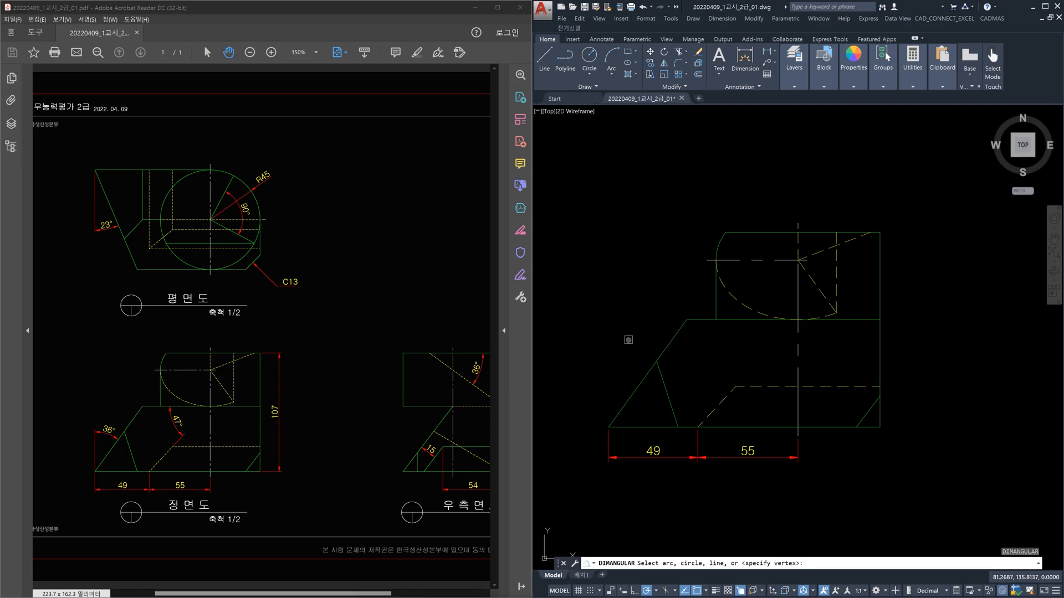
{"action": "key", "text": "Return"}
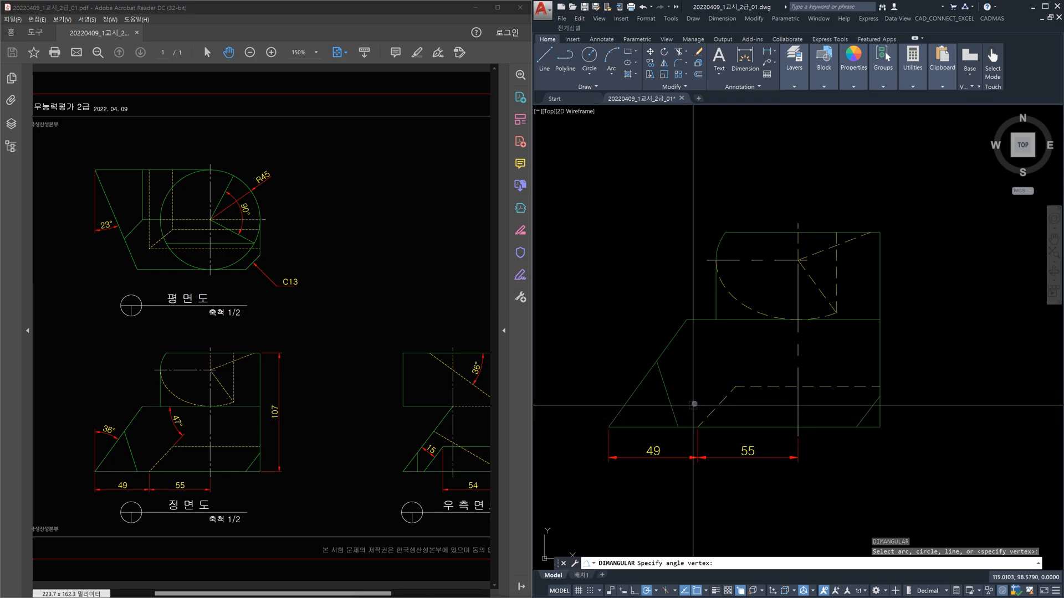
{"action": "left_click", "coordinate": [609, 426]}
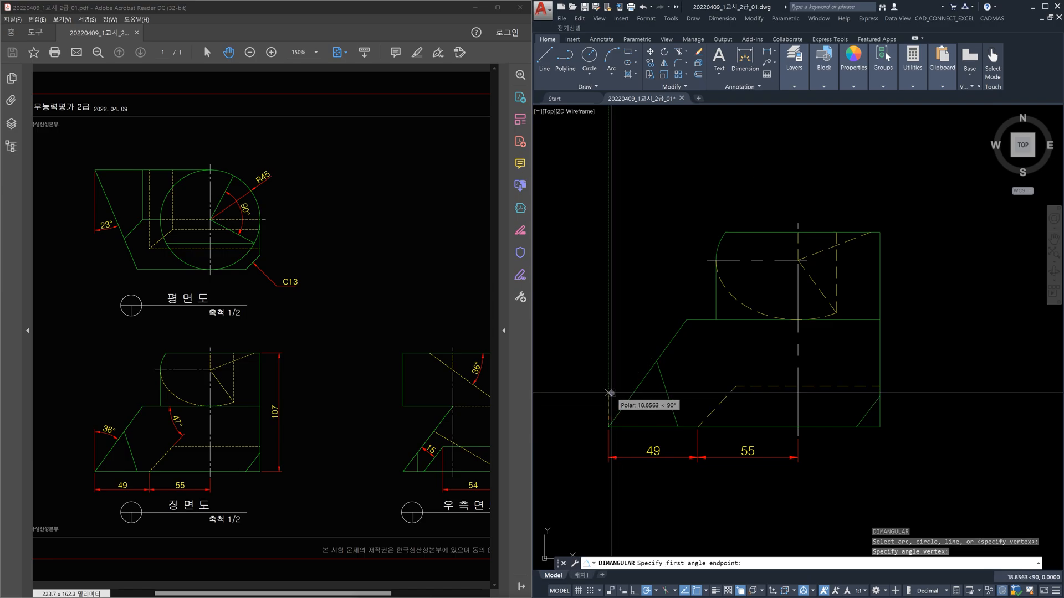
{"action": "left_click", "coordinate": [657, 362]}
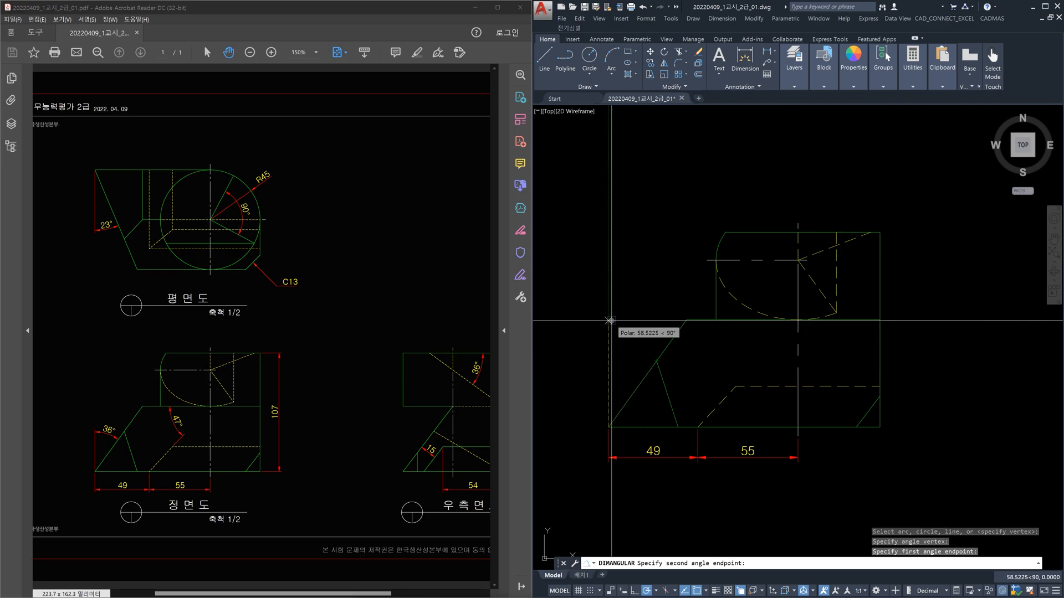
{"action": "key", "text": "F8"}
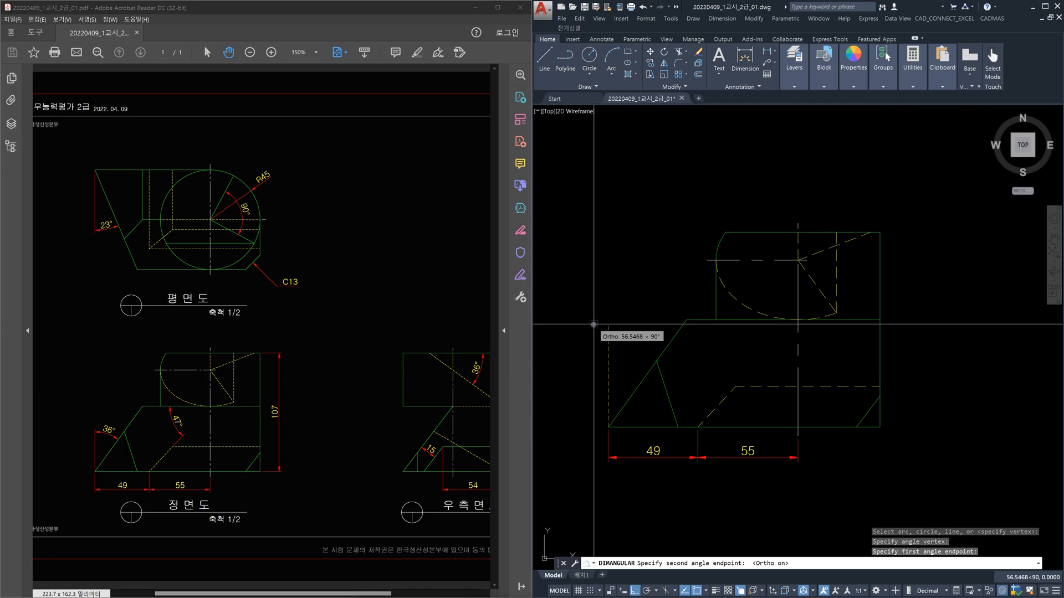
{"action": "type", "text": "0.1"}
{"action": "key", "text": "Return"}
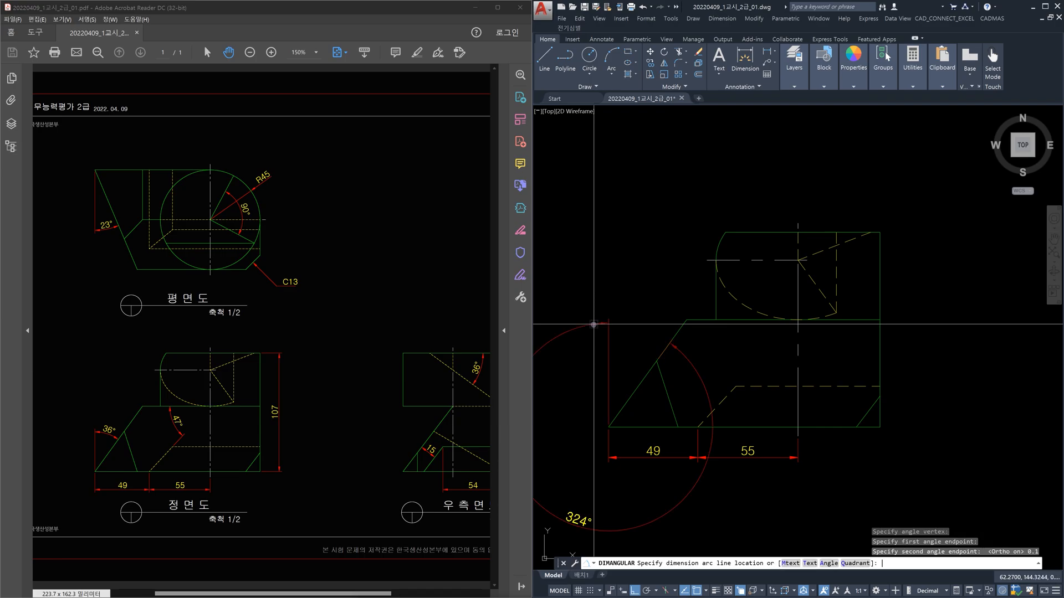
{"action": "left_click", "coordinate": [626, 360]}
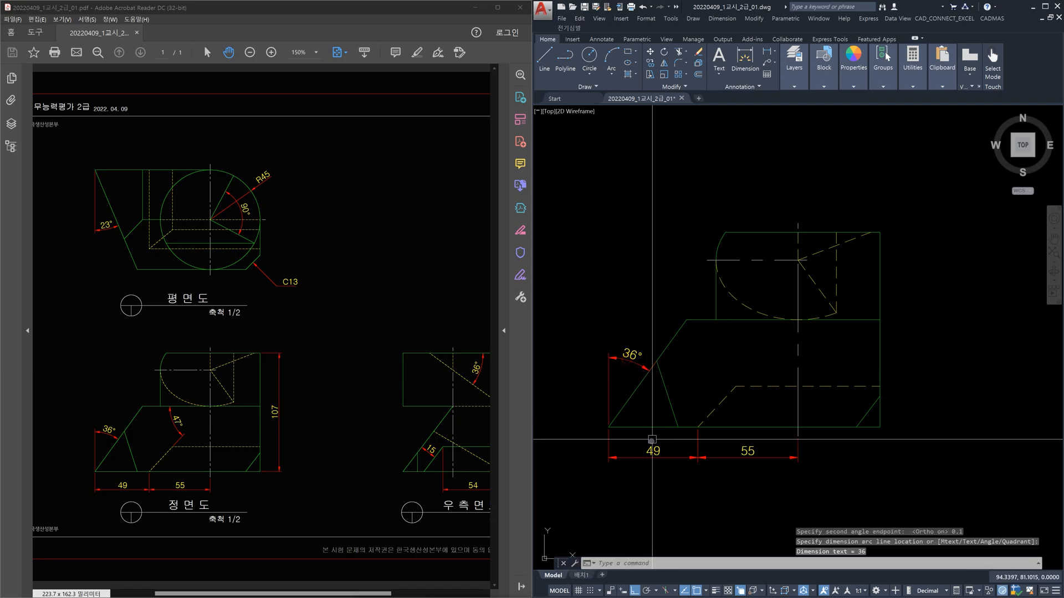
{"action": "key", "text": "Escape"}
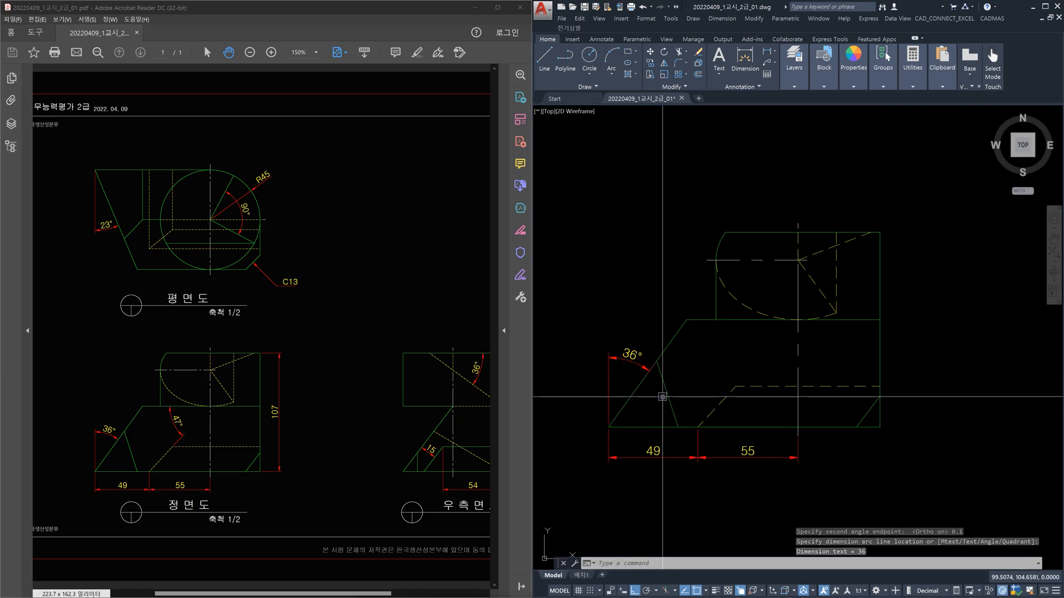
- Place a trial angular dimension between the front view's sloping left edge and bottom edge, and delete it
{"action": "type", "text": "dan"}
{"action": "key", "text": "Return"}
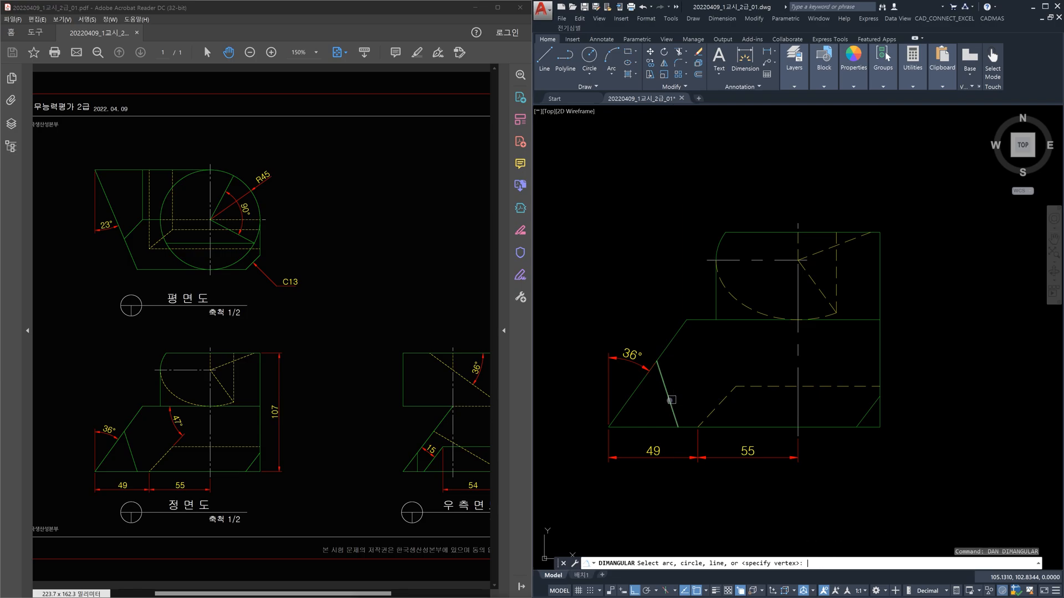
{"action": "left_click", "coordinate": [636, 395]}
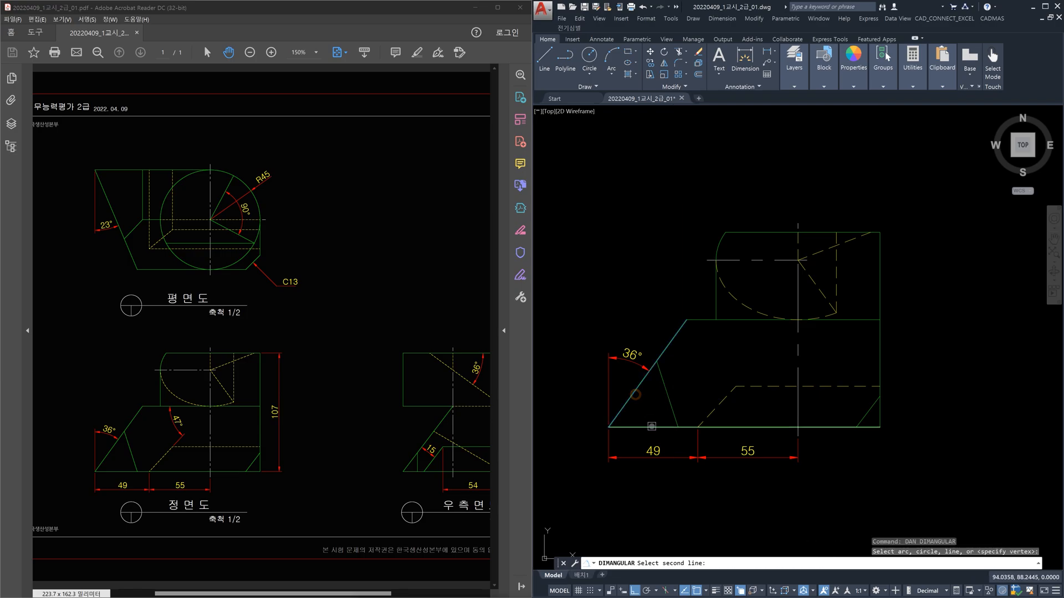
{"action": "left_click", "coordinate": [651, 426]}
{"action": "left_click", "coordinate": [651, 408]}
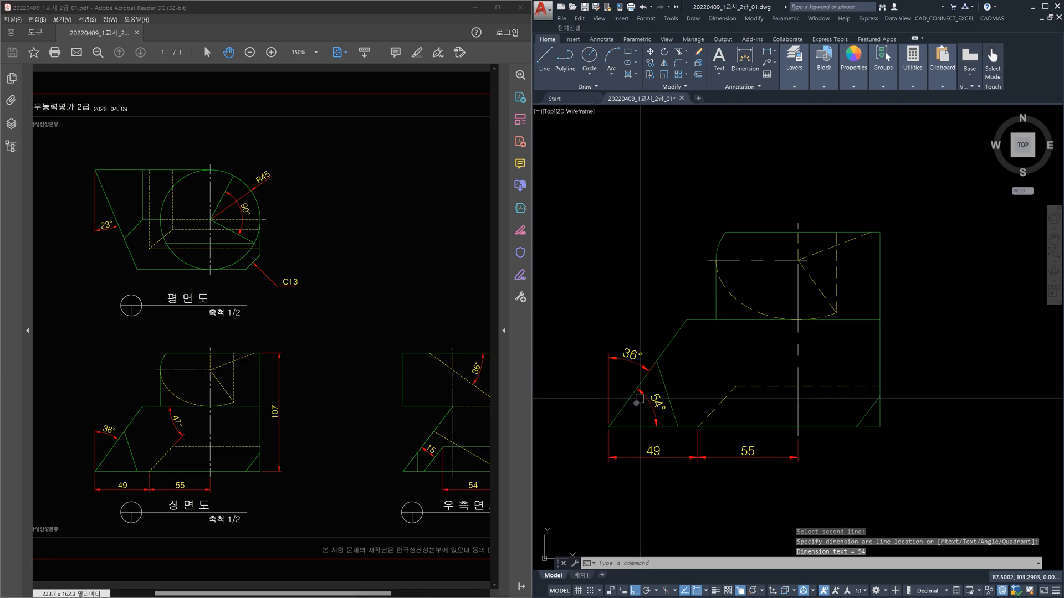
{"action": "left_click", "coordinate": [653, 414]}
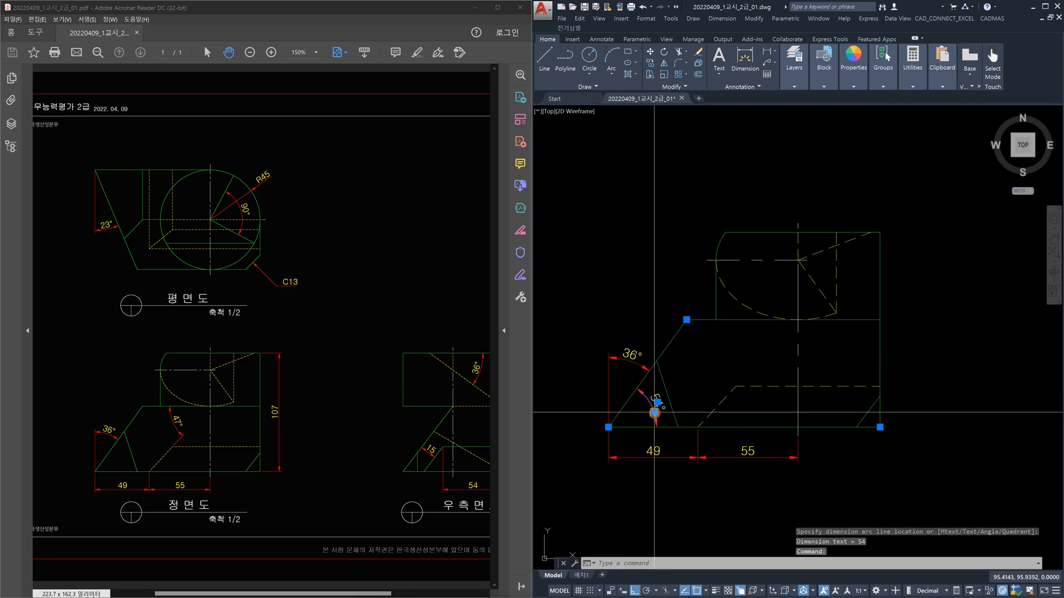
{"action": "key", "text": "Delete"}
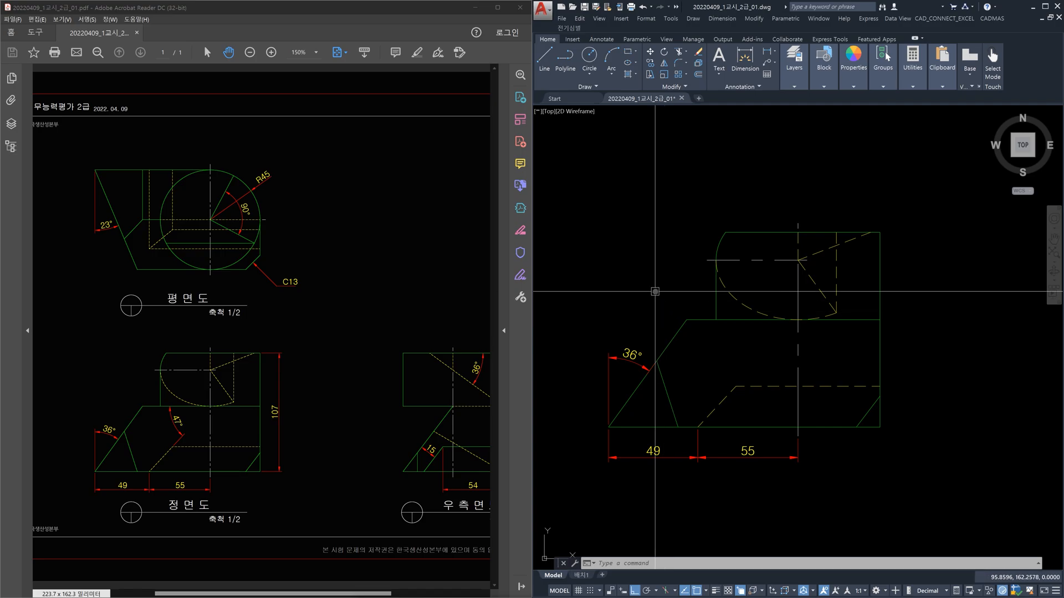
- Turn off extension line 1 of the angular dimension at the front view's sloping left edge
{"action": "key", "text": "ctrl+1"}
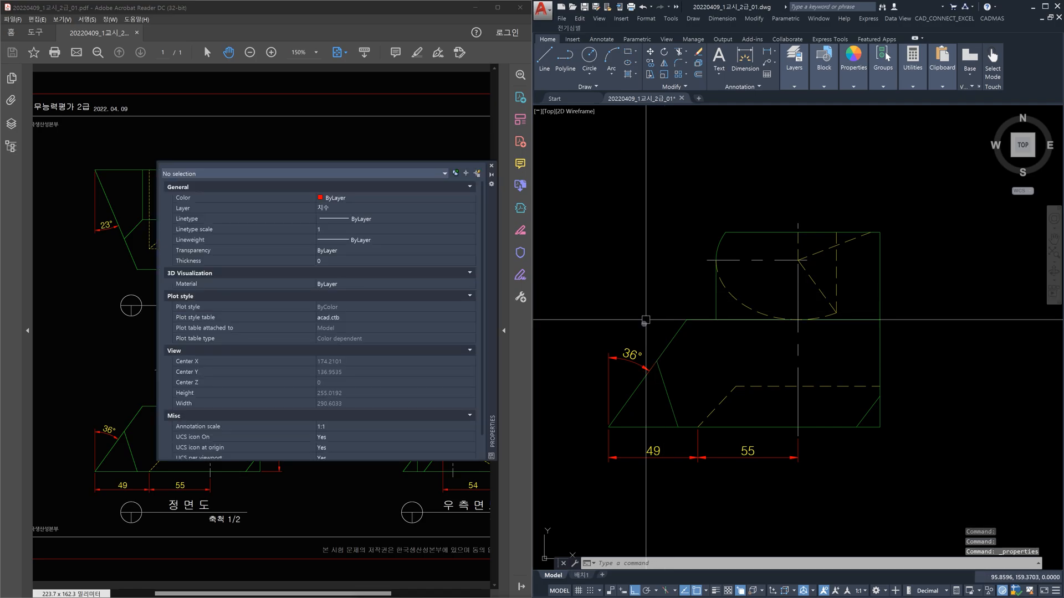
{"action": "left_click", "coordinate": [632, 347]}
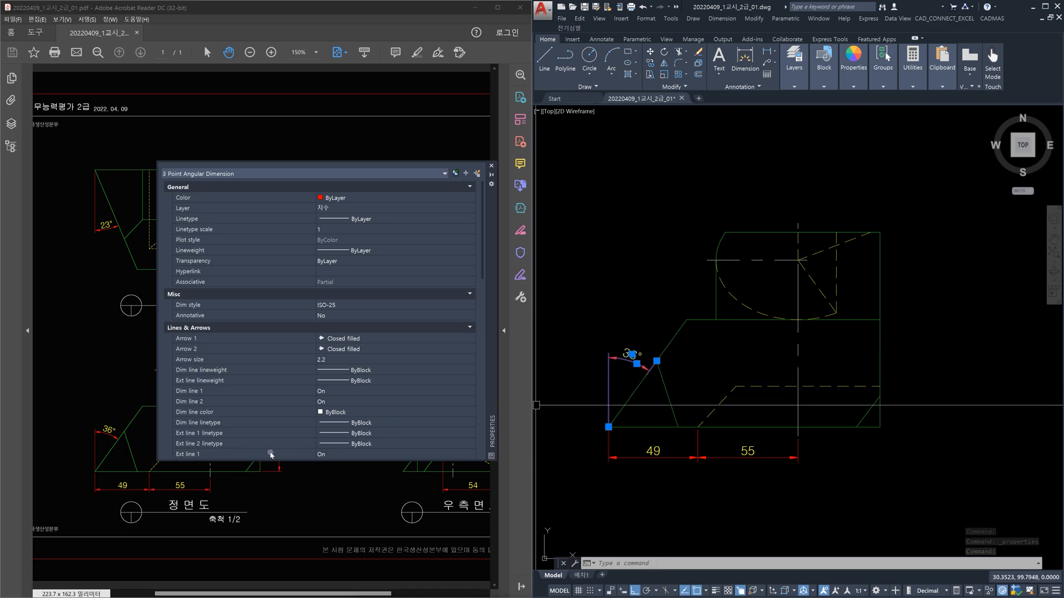
{"action": "left_click", "coordinate": [410, 455]}
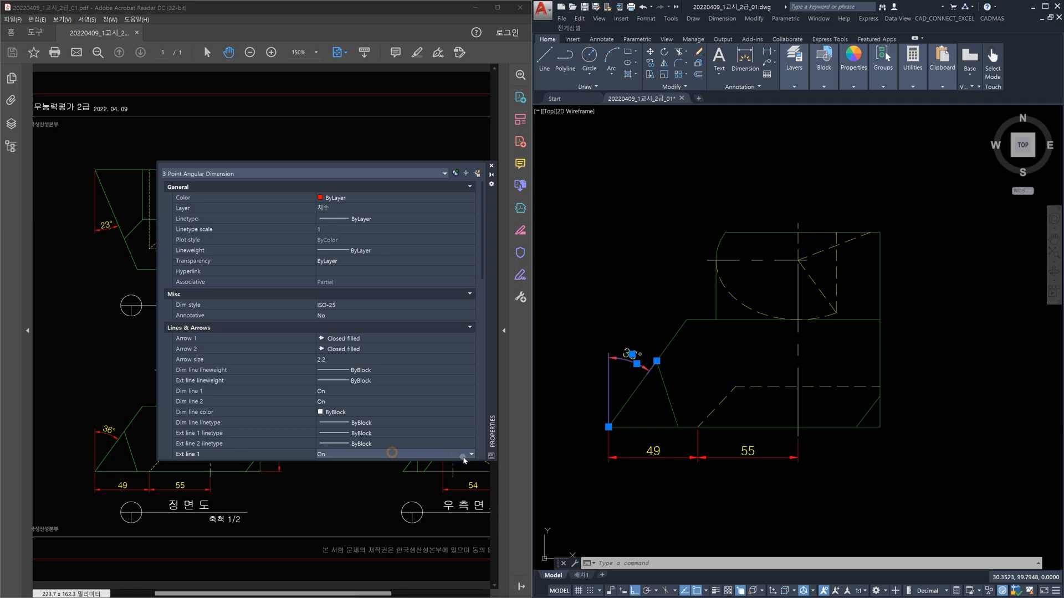
{"action": "left_click", "coordinate": [414, 464]}
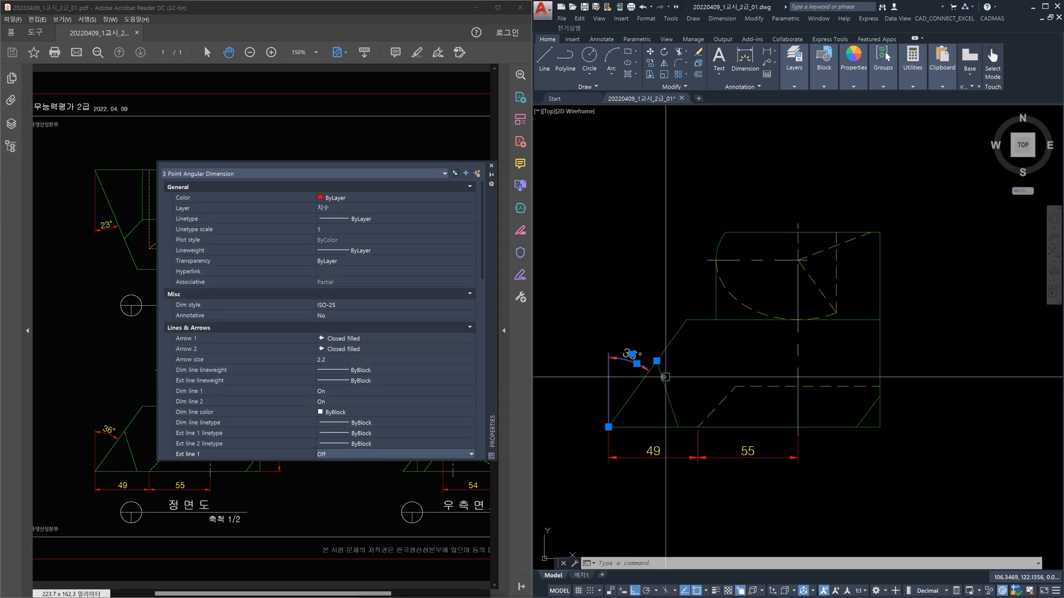
{"action": "left_click", "coordinate": [491, 165]}
{"action": "key", "text": "Escape"}
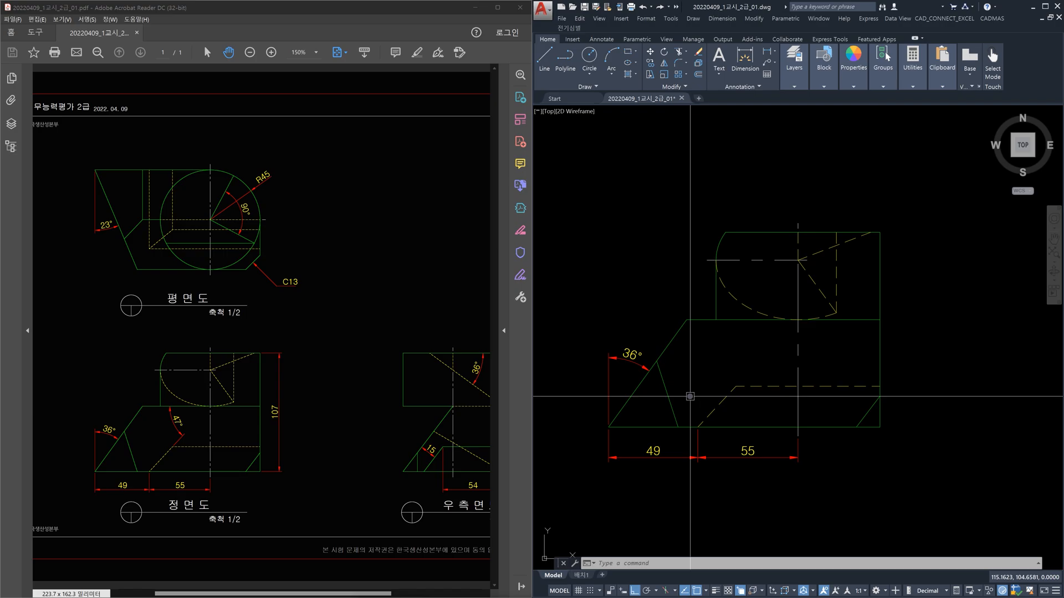
- Add an angular dimension between the front view's middle horizontal edge and the sloping hidden line, with the arc inside the view
{"action": "type", "text": "dan"}
{"action": "key", "text": "Return"}
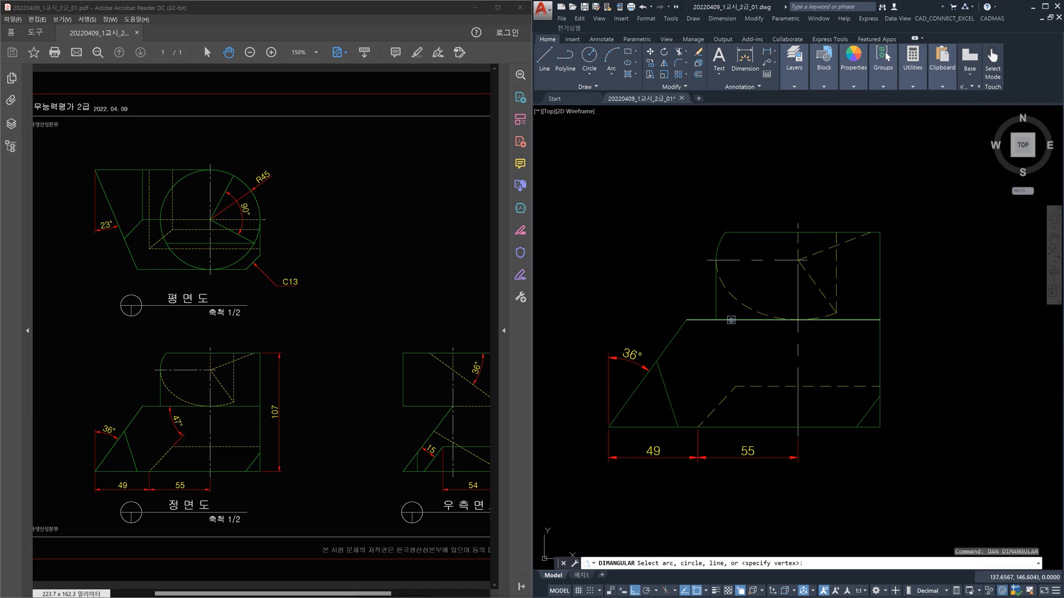
{"action": "left_click", "coordinate": [731, 321]}
{"action": "left_click", "coordinate": [724, 402]}
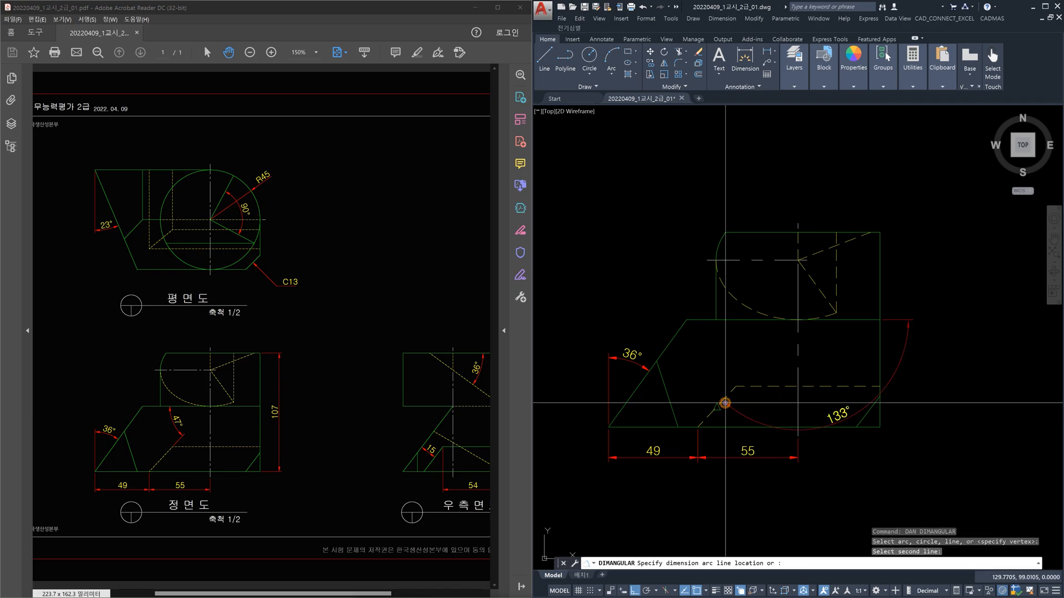
{"action": "left_click", "coordinate": [737, 356]}
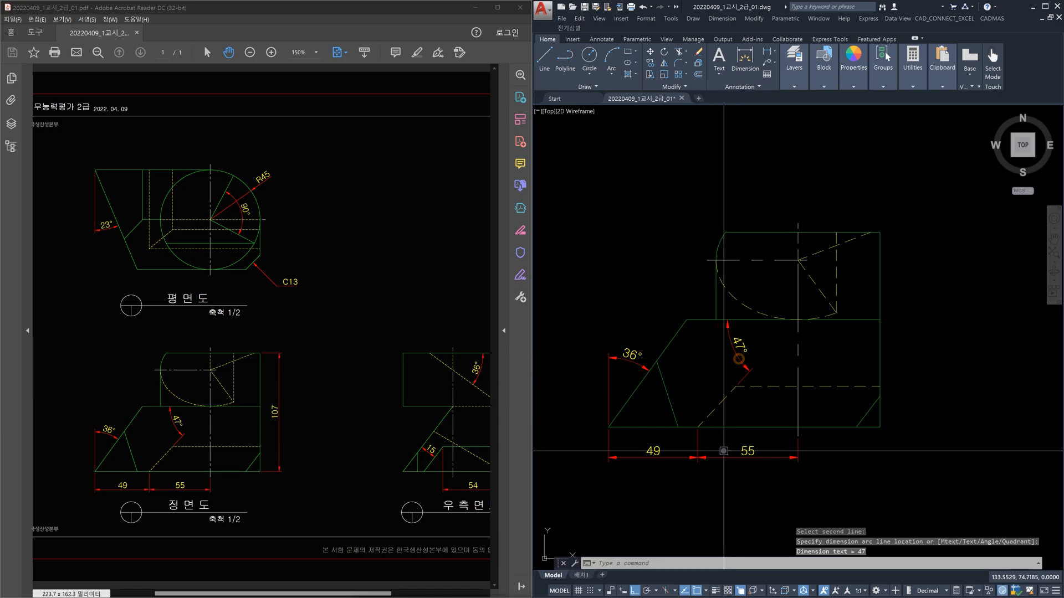
- Add a vertical linear dimension for the front view's overall height, placed outside its right edge
{"action": "type", "text": "dli"}
{"action": "key", "text": "Return"}
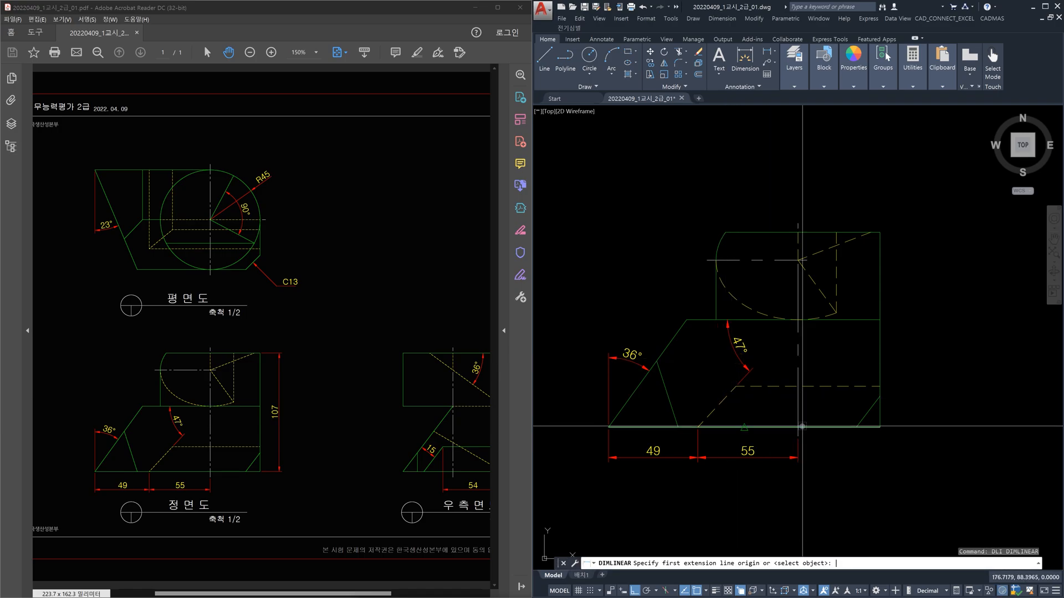
{"action": "left_click", "coordinate": [875, 427]}
{"action": "left_click", "coordinate": [879, 233]}
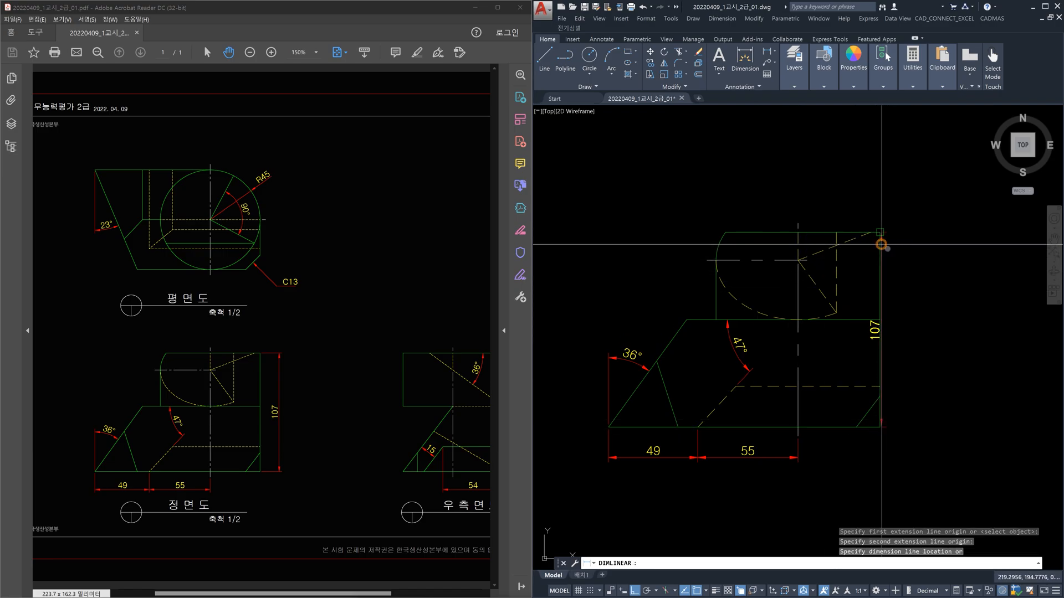
{"action": "left_click", "coordinate": [910, 266]}
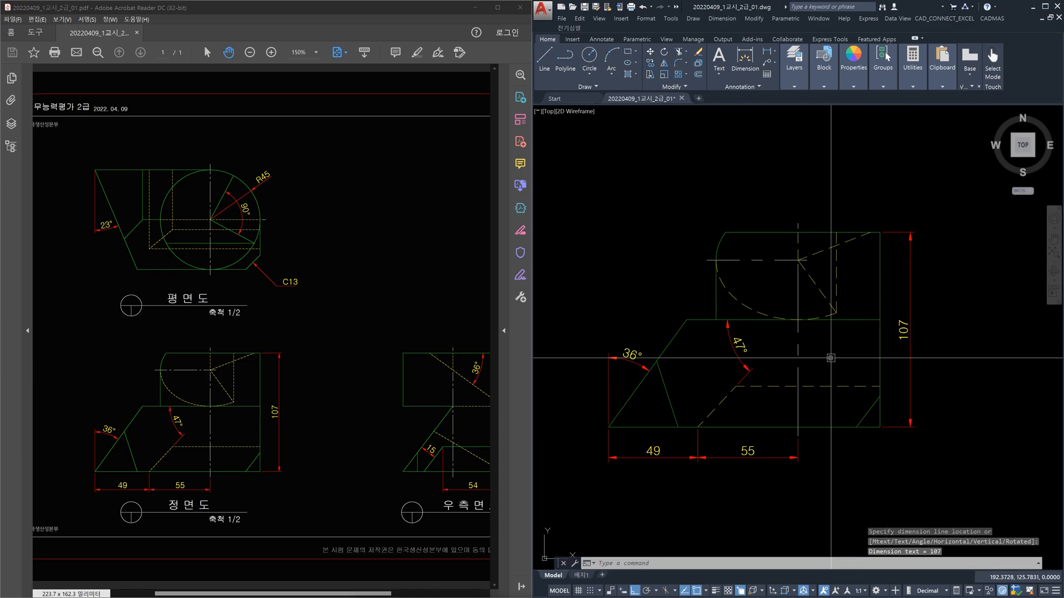
- Add a linear dimension below the right side view, from its lower-right corner to the inner sloping line's upper end, aligned with the front view's lower dimensions
{"action": "scroll", "coordinate": [911, 358], "scroll_direction": "down", "scroll_amount": 2}
{"action": "mouse_move", "coordinate": [911, 358]}
{"action": "middle_mouse_down"}
{"action": "mouse_move", "coordinate": [622, 368]}
{"action": "mouse_move", "coordinate": [597, 379]}
{"action": "middle_mouse_up"}
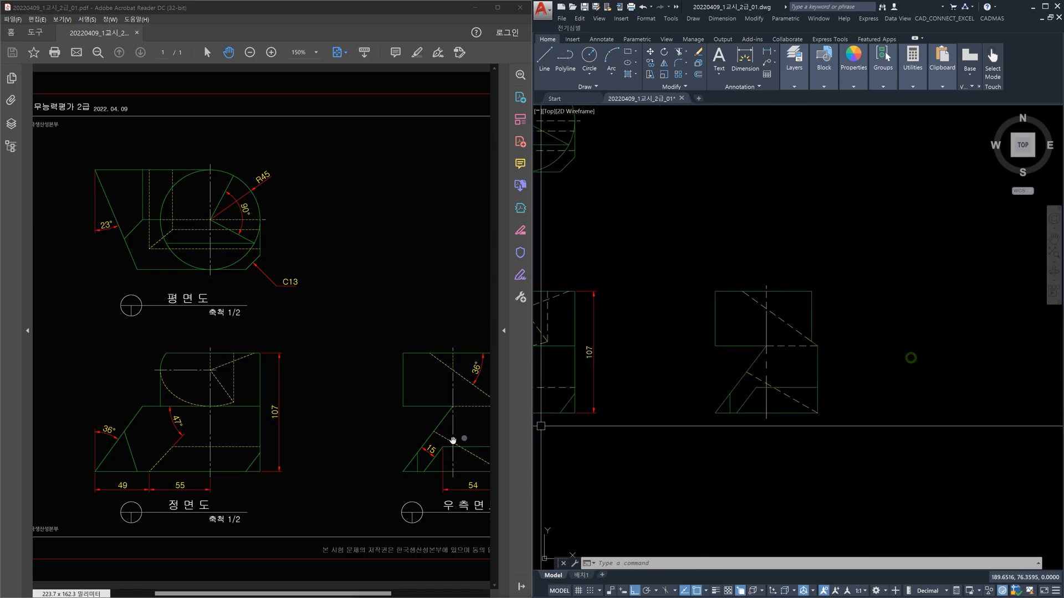
{"action": "left_click_drag", "start_coordinate": [450, 435], "coordinate": [344, 440]}
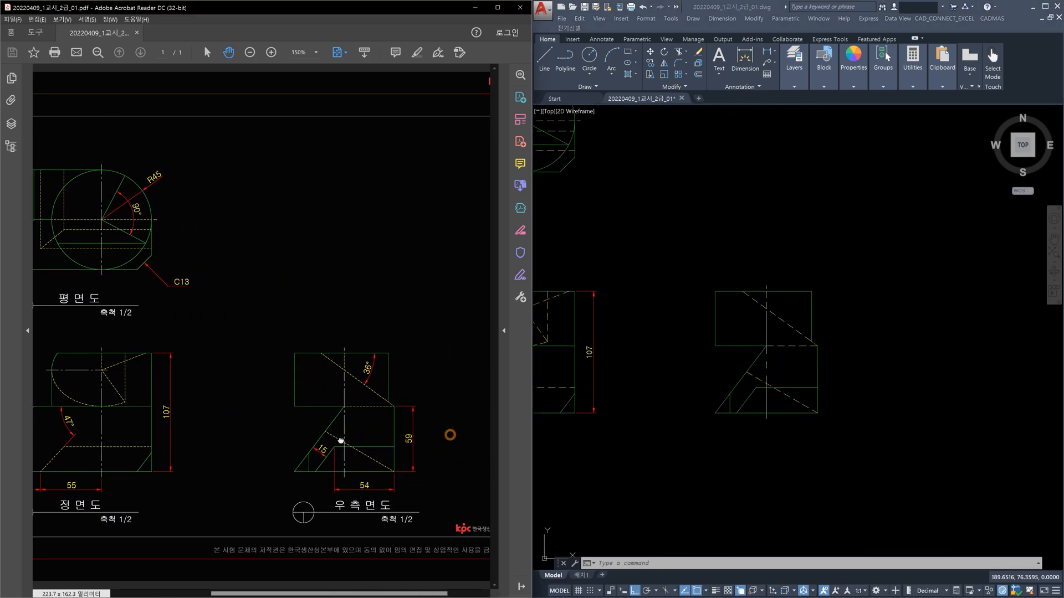
{"action": "left_click", "coordinate": [803, 446]}
{"action": "type", "text": "dli"}
{"action": "key", "text": "Return"}
{"action": "scroll", "coordinate": [818, 417], "scroll_direction": "up", "scroll_amount": 4}
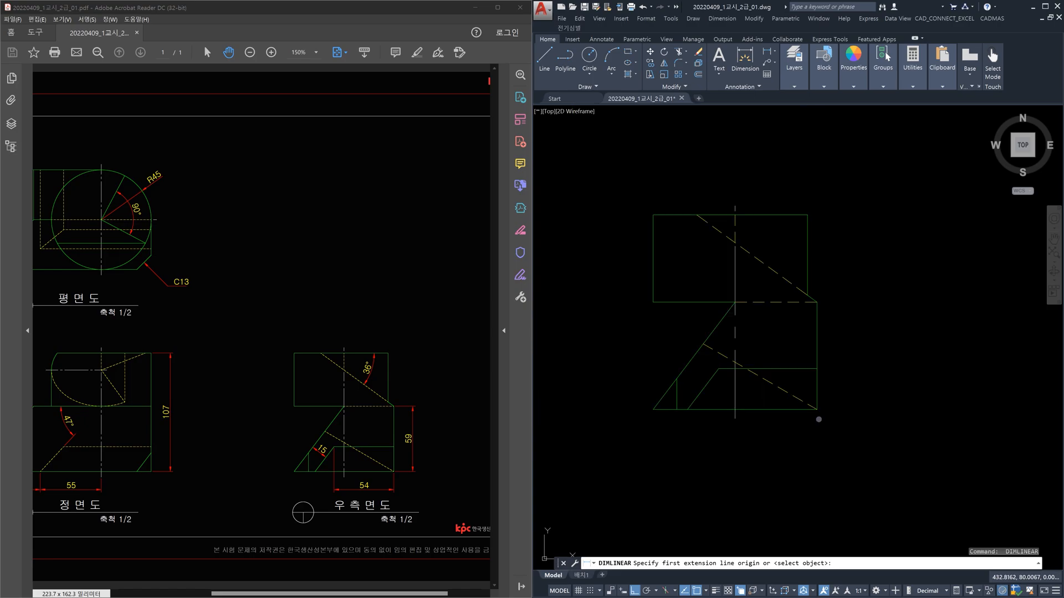
{"action": "left_click", "coordinate": [816, 405]}
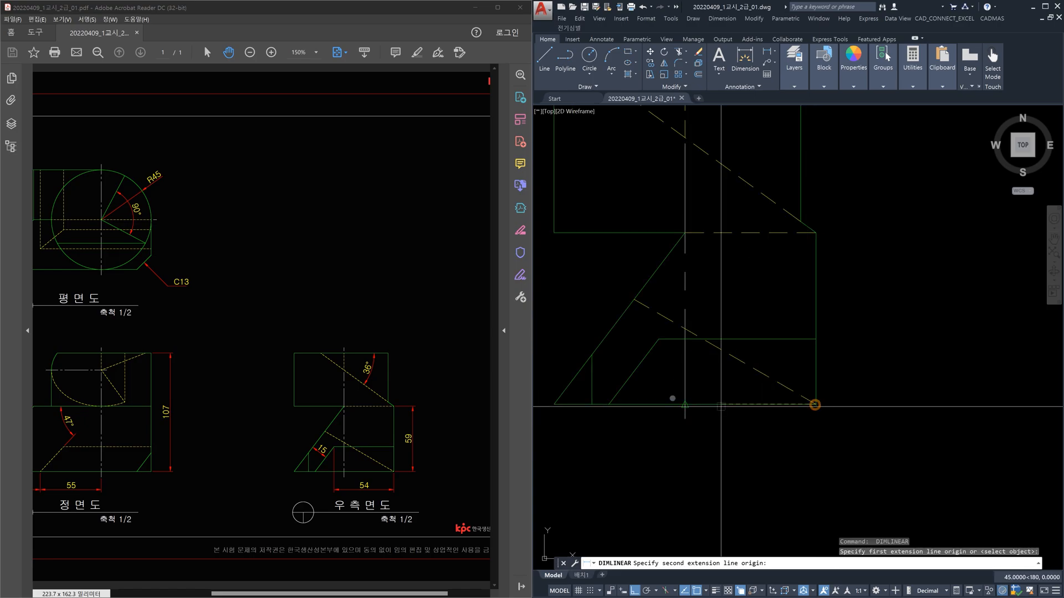
{"action": "left_click", "coordinate": [659, 343]}
{"action": "scroll", "coordinate": [675, 420], "scroll_direction": "down", "scroll_amount": 5}
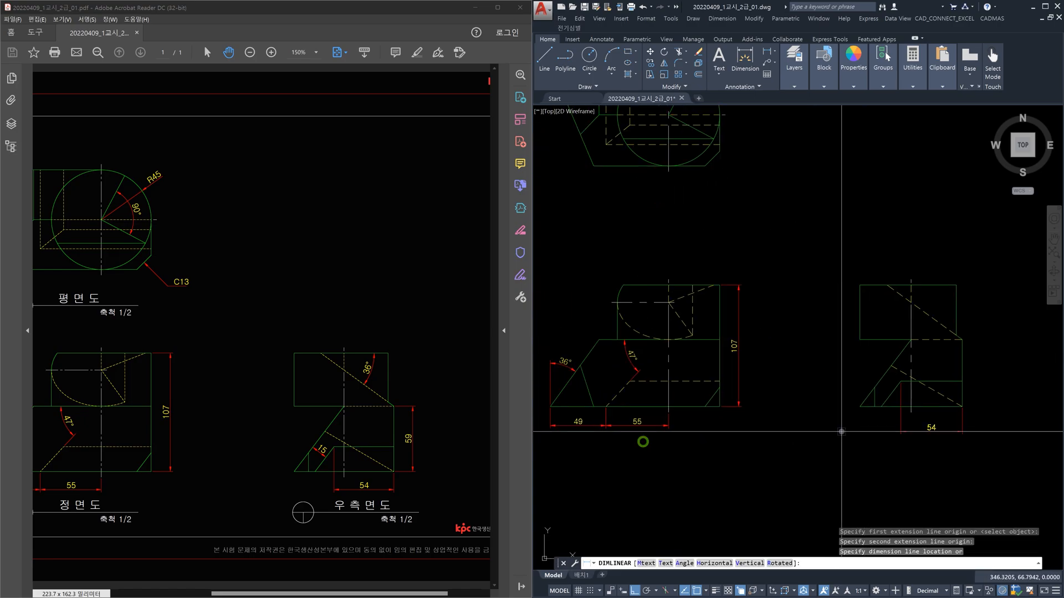
{"action": "left_click", "coordinate": [649, 426]}
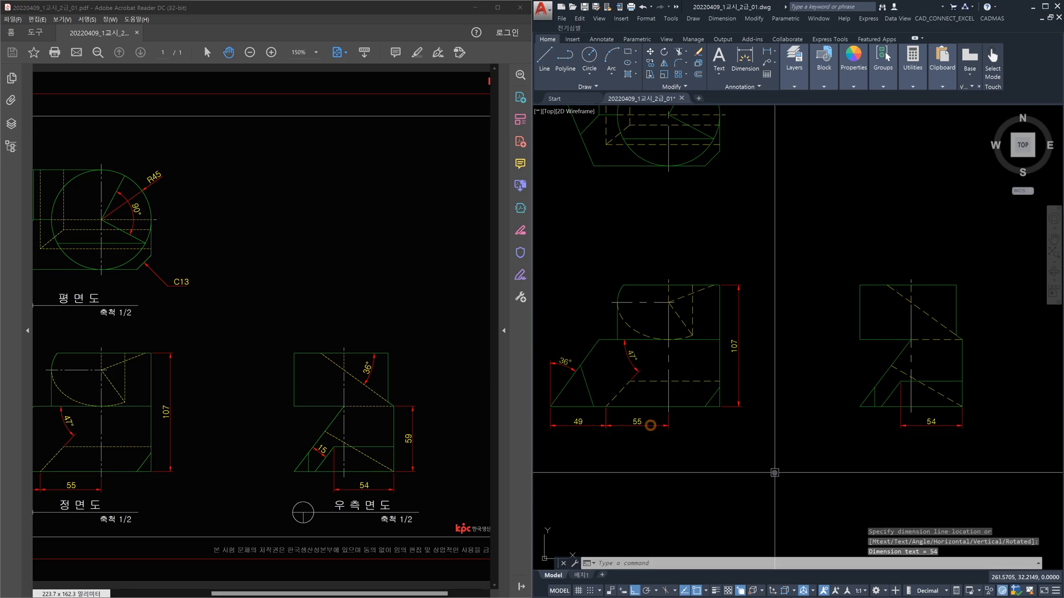
{"action": "scroll", "coordinate": [905, 409], "scroll_direction": "up", "scroll_amount": 4}
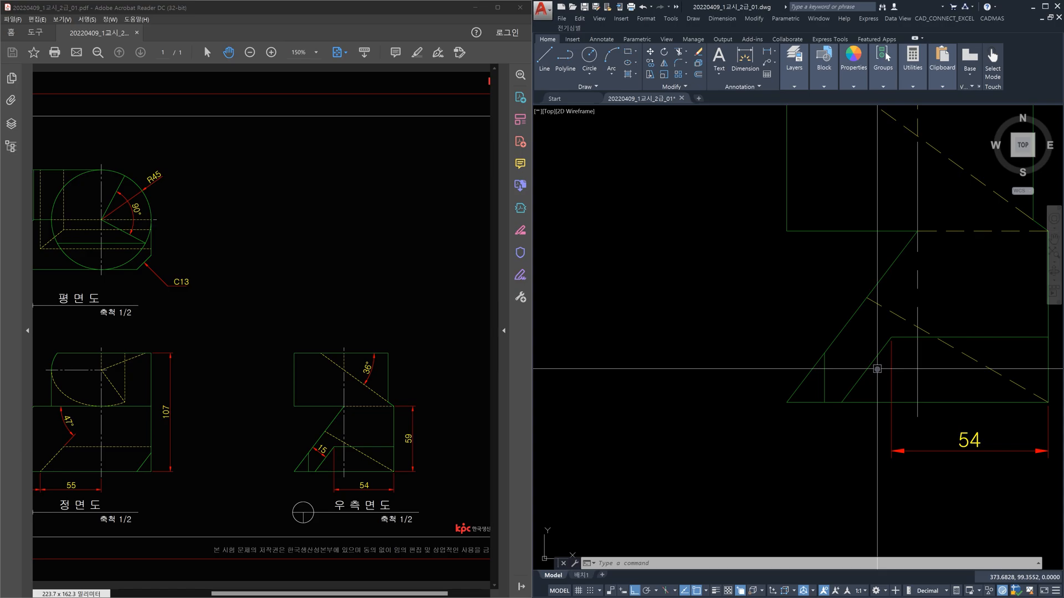
{"action": "type", "text": "dal"}
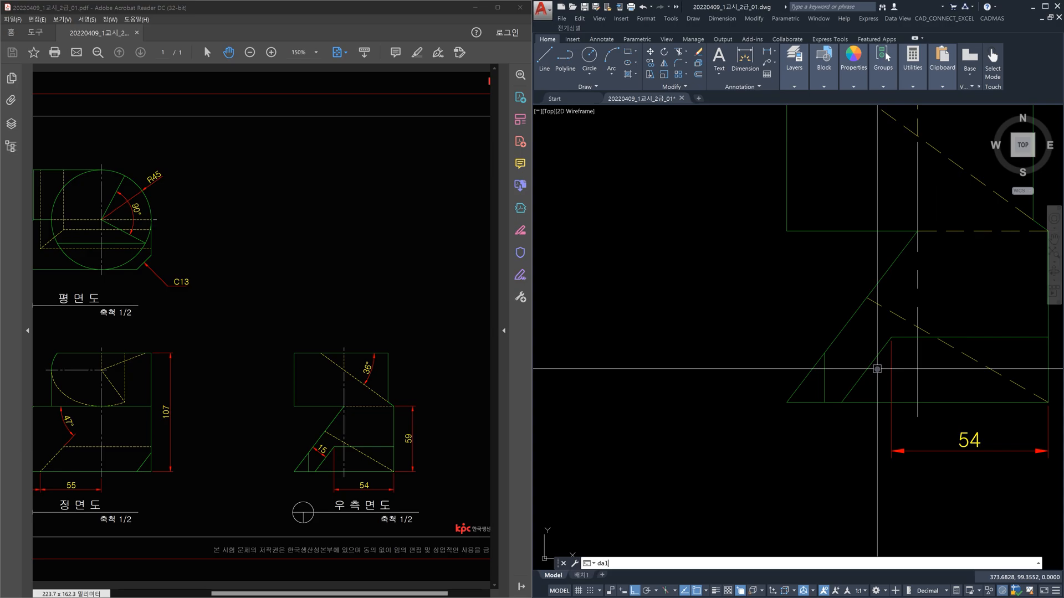
{"action": "key", "text": "Return"}
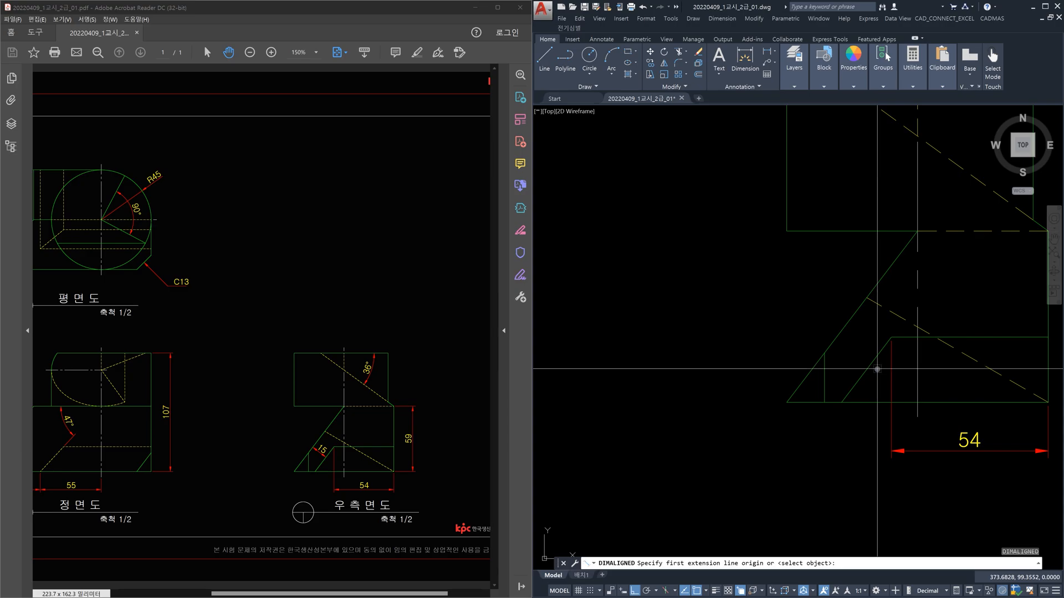
{"action": "left_click", "coordinate": [886, 342]}
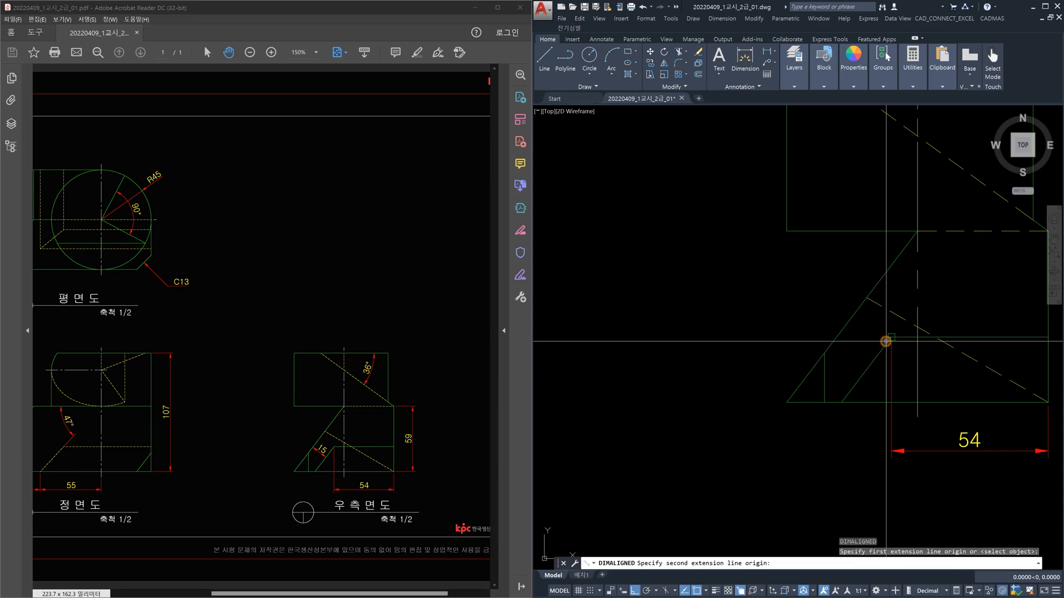
{"action": "left_click", "coordinate": [849, 316]}
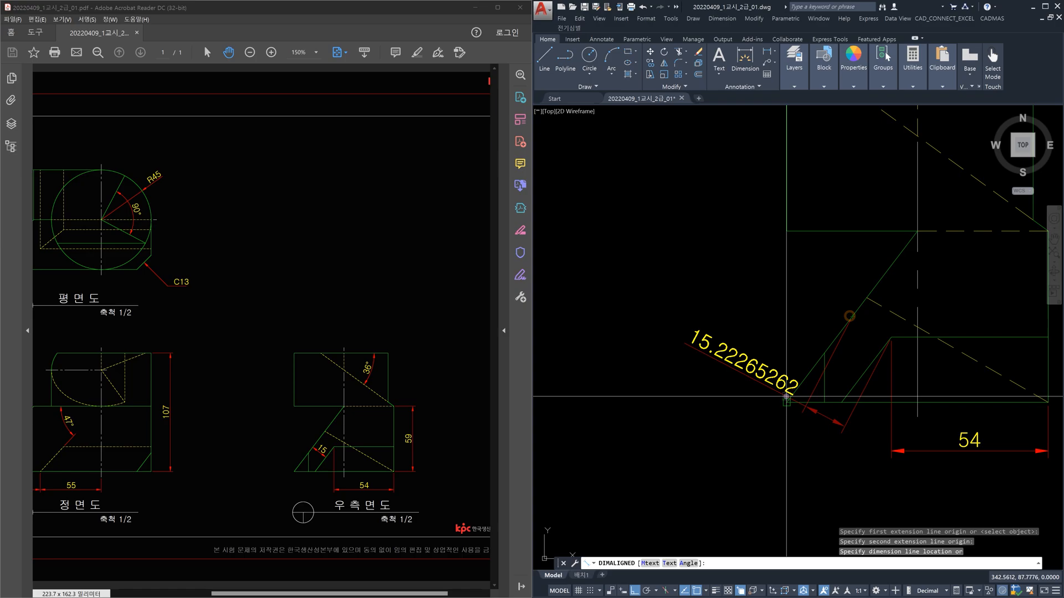
{"action": "key", "text": "Escape"}
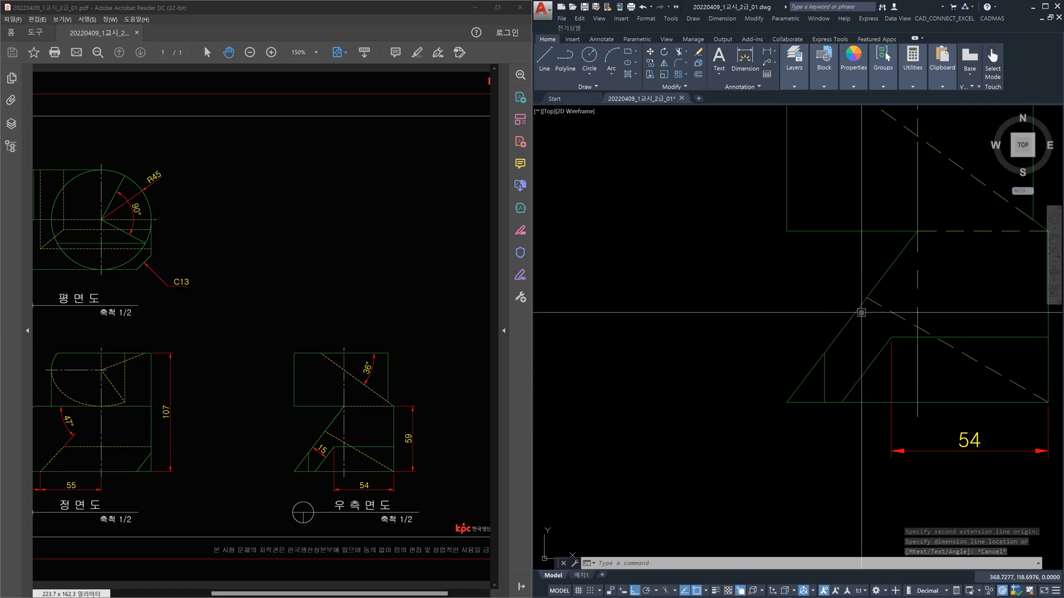
- Add an aligned dimension in the right side view from the inner sloping line's upper end perpendicular to the outer sloping edge, placed between the two lines
{"action": "type", "text": "dal"}
{"action": "key", "text": "Return"}
{"action": "left_click", "coordinate": [891, 335]}
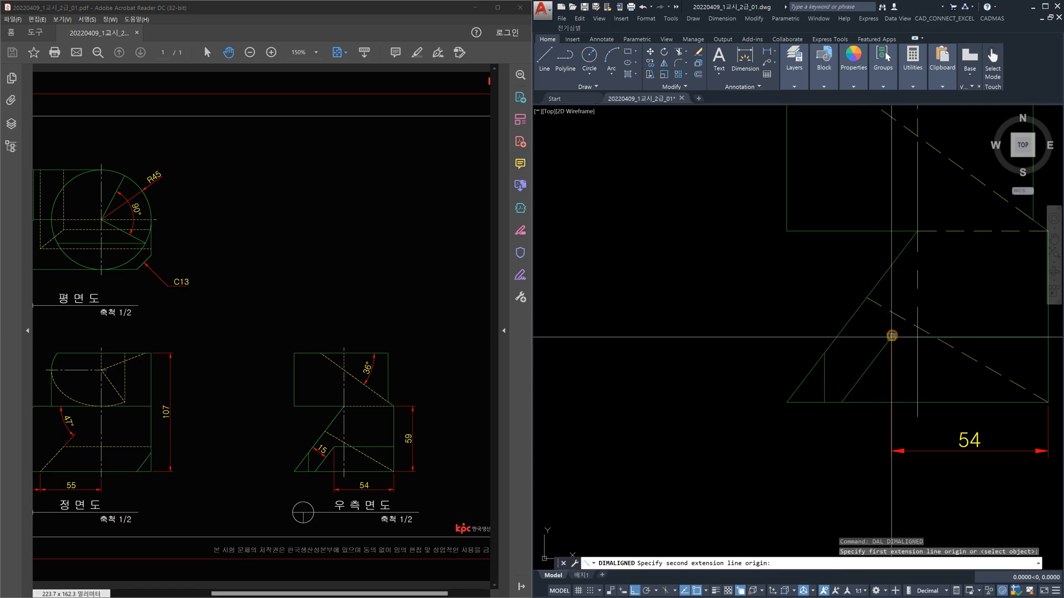
{"action": "right_click", "coordinate": [853, 332], "text": "shift"}
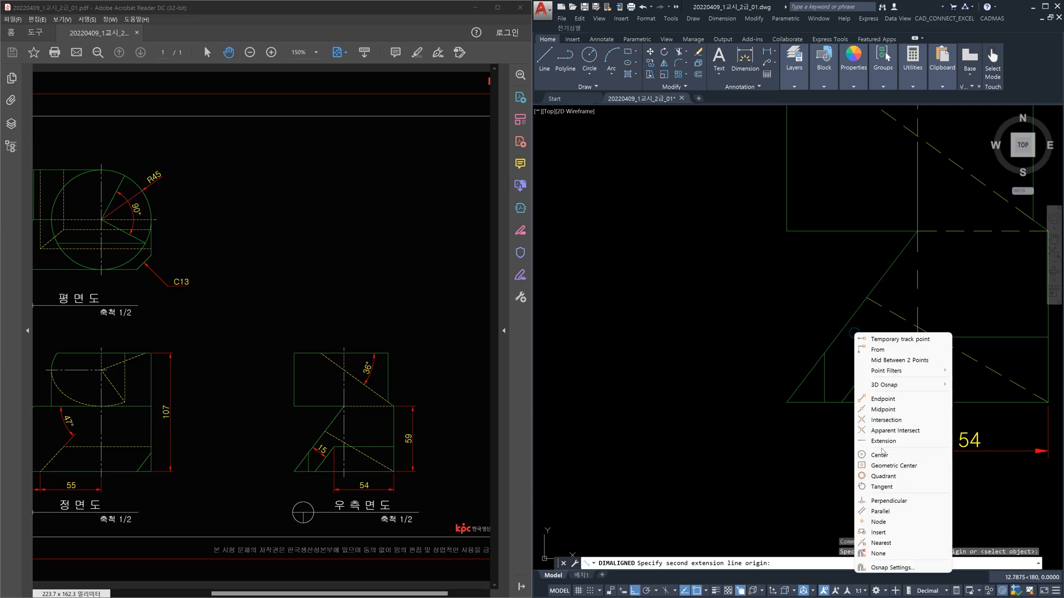
{"action": "left_click", "coordinate": [887, 501]}
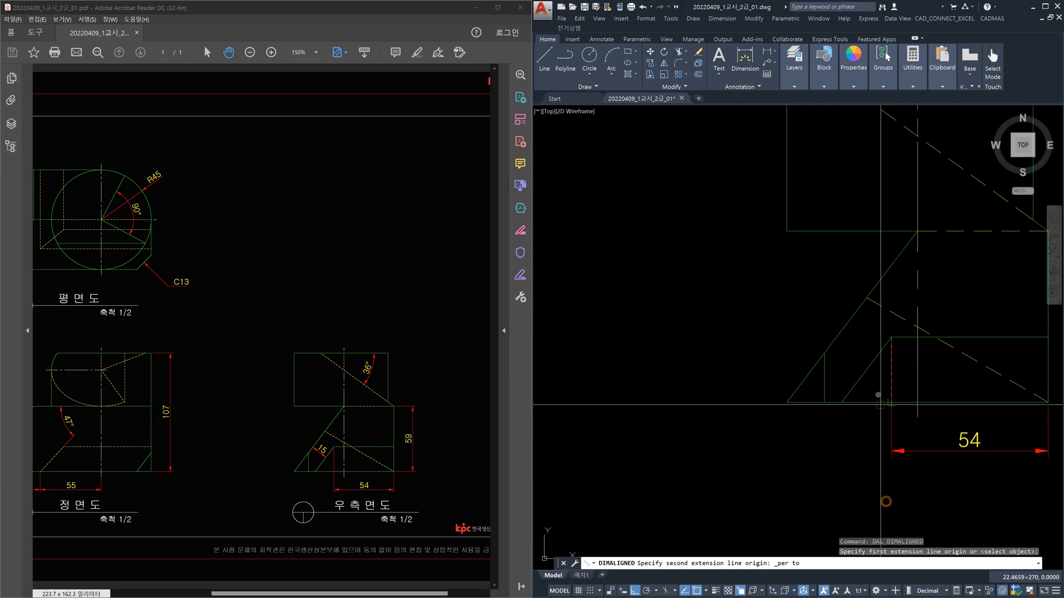
{"action": "left_click", "coordinate": [854, 317]}
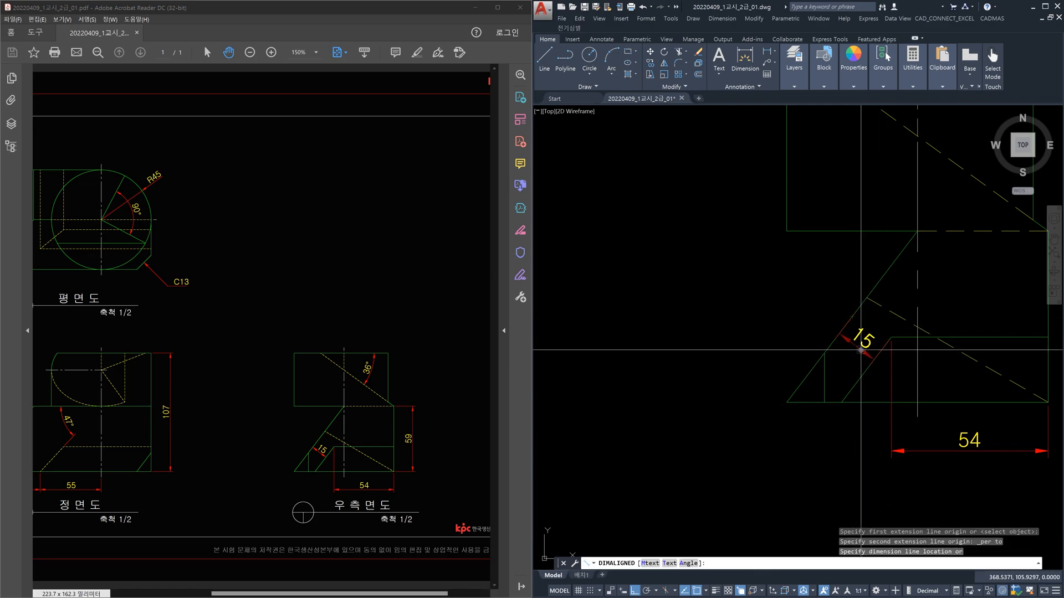
{"action": "left_click", "coordinate": [857, 349]}
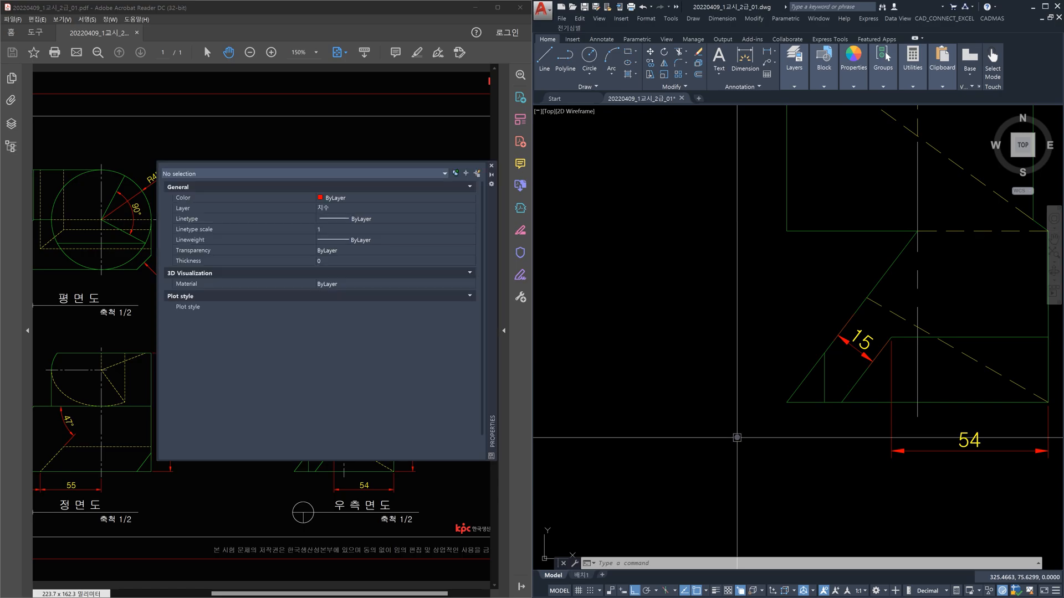
- Turn off extension lines 1 and 2 of the aligned dimension between the right side view's two sloping lines
{"action": "left_click", "coordinate": [858, 345]}
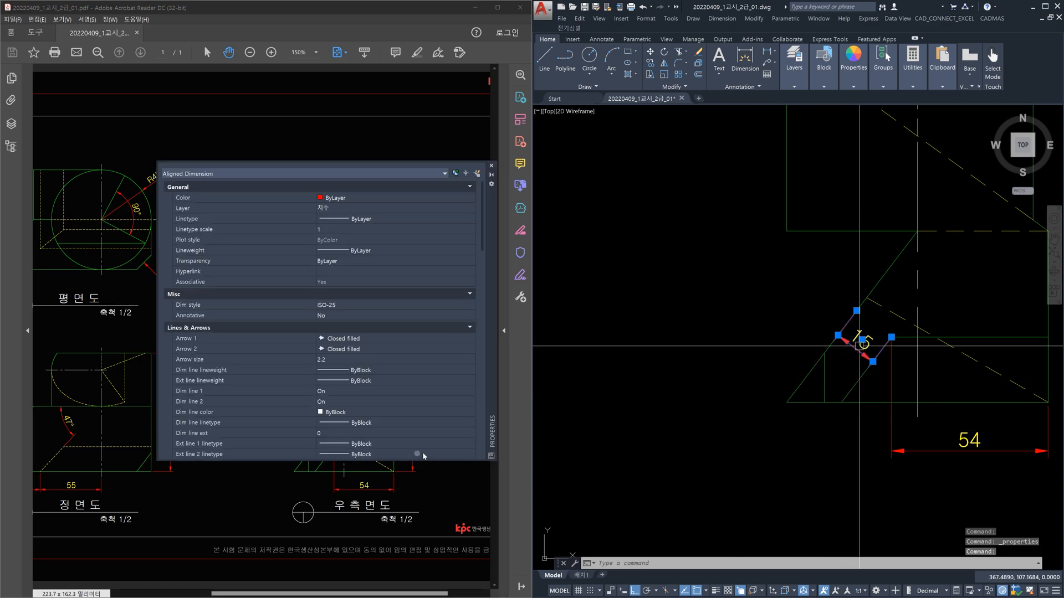
{"action": "left_click", "coordinate": [482, 395]}
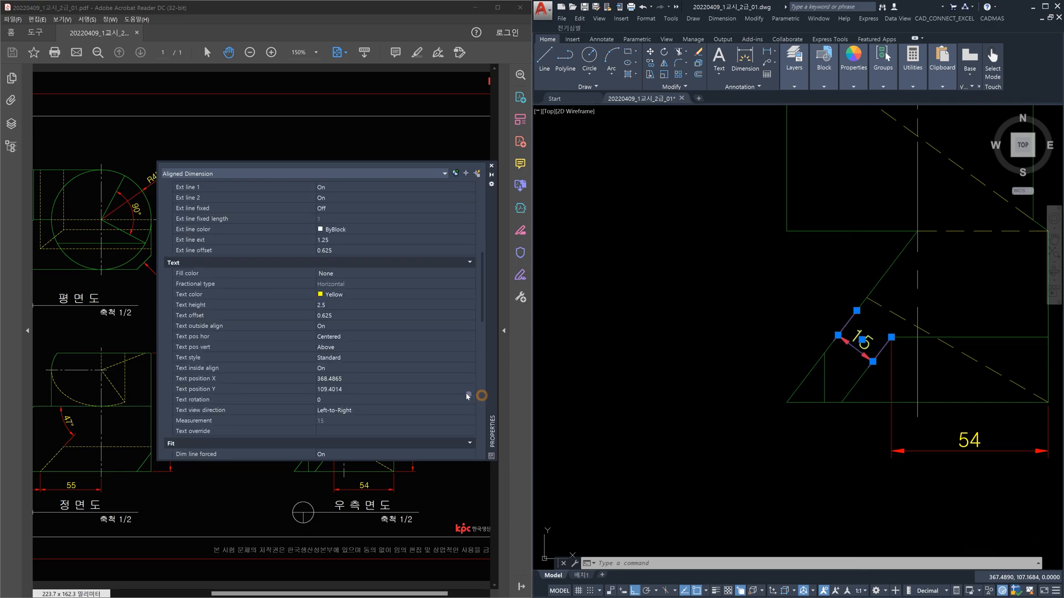
{"action": "left_click", "coordinate": [369, 190]}
{"action": "left_click", "coordinate": [369, 189]}
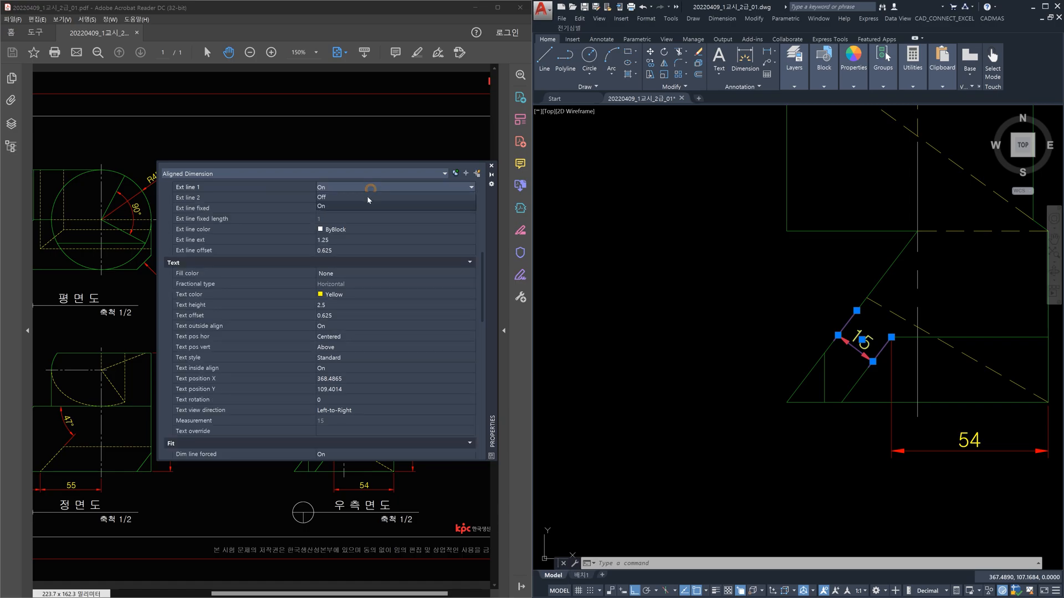
{"action": "left_click", "coordinate": [368, 197]}
{"action": "left_click", "coordinate": [367, 197]}
{"action": "left_click", "coordinate": [367, 198]}
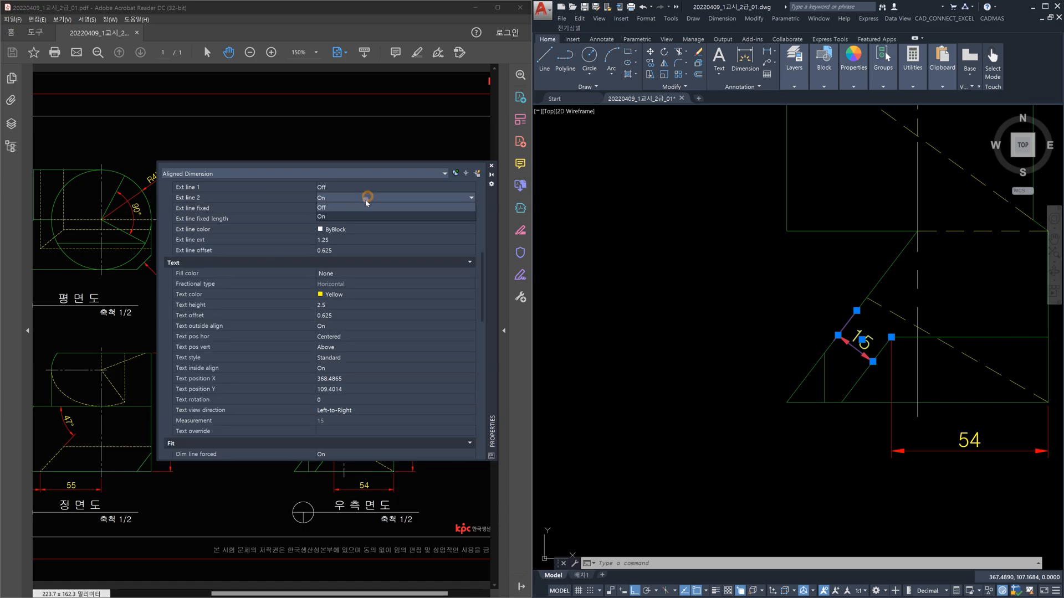
{"action": "left_click", "coordinate": [364, 207]}
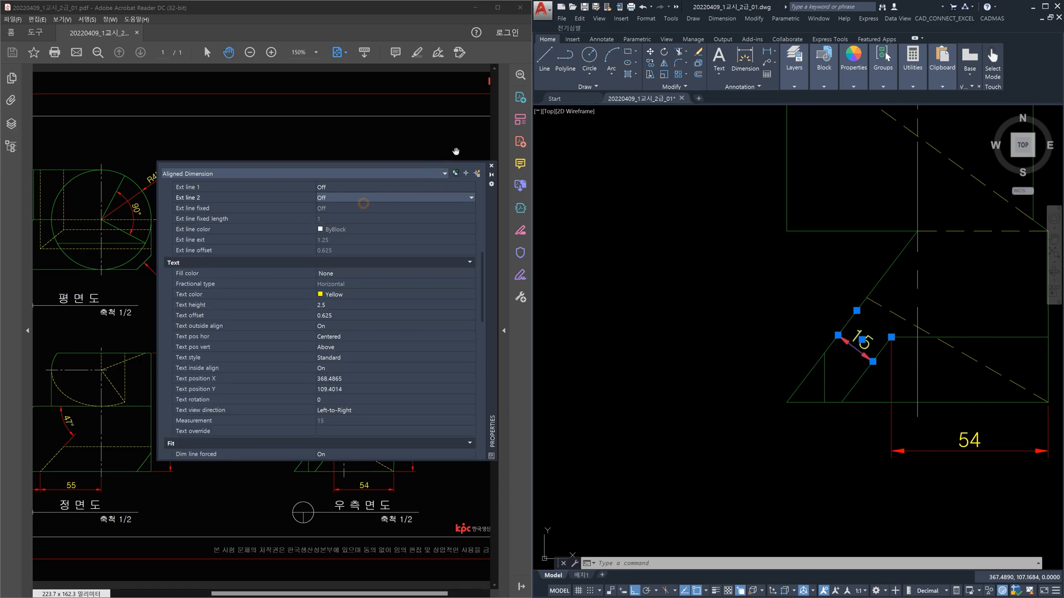
{"action": "left_click", "coordinate": [491, 167]}
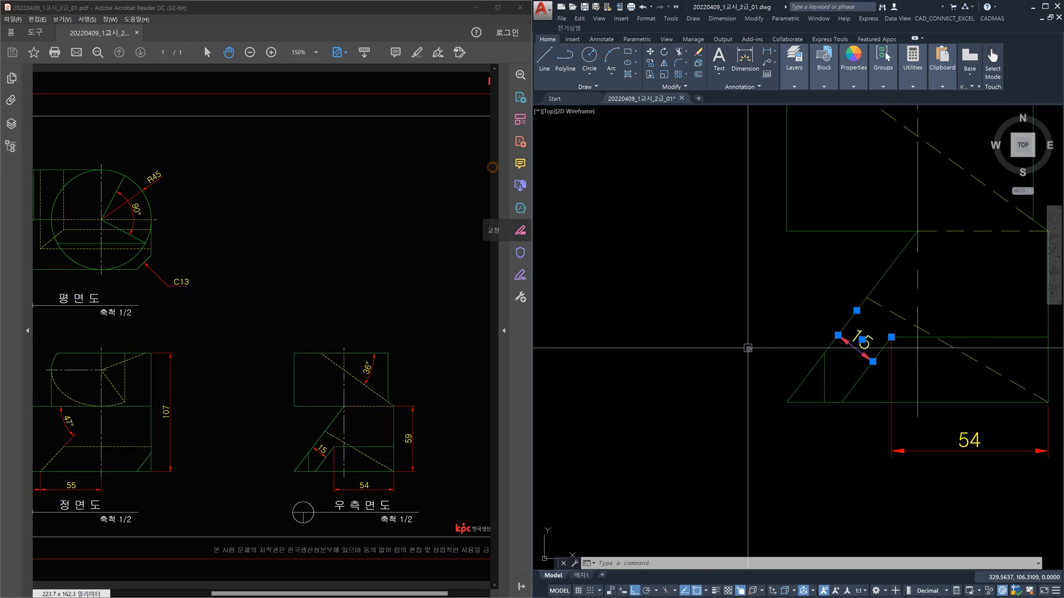
{"action": "key", "text": "Escape"}
- Add a vertical linear dimension for the lower block's height in the right side view, placed outside its right edge
{"action": "scroll", "coordinate": [809, 321], "scroll_direction": "down", "scroll_amount": 4}
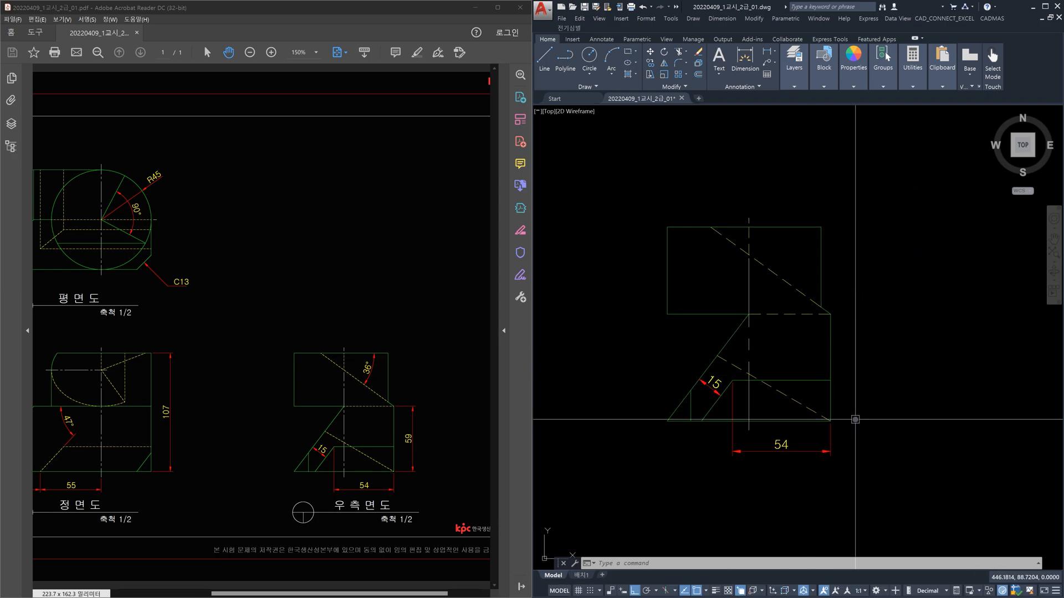
{"action": "type", "text": "dli"}
{"action": "key", "text": "Return"}
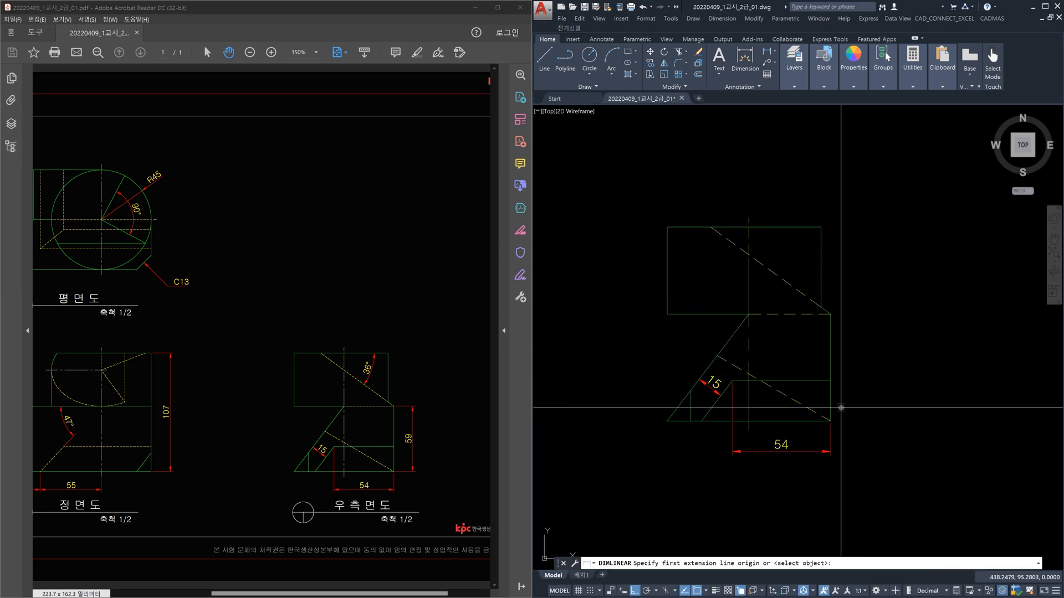
{"action": "left_click", "coordinate": [831, 416]}
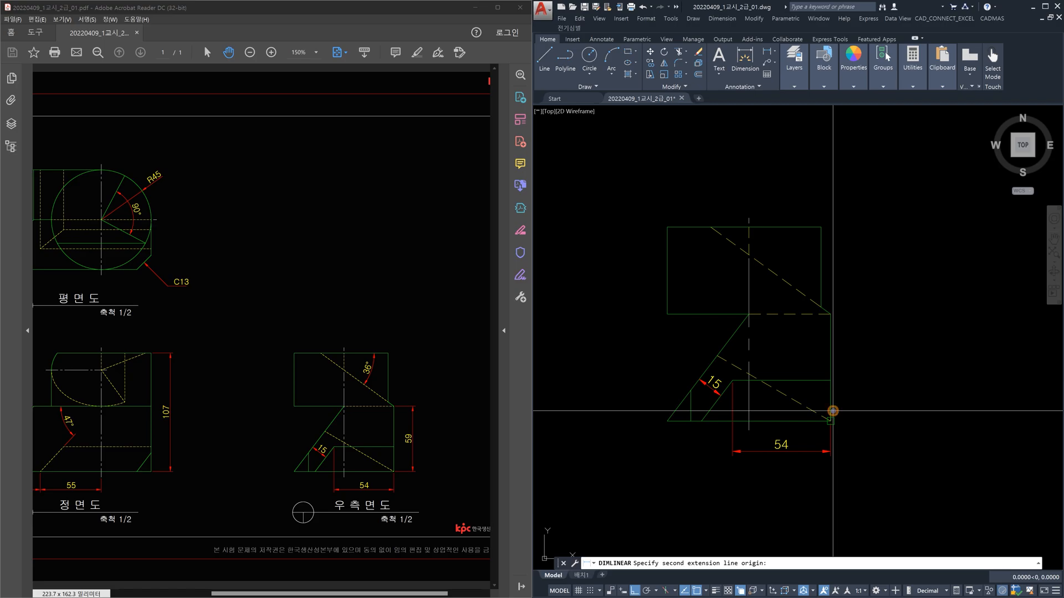
{"action": "left_click", "coordinate": [833, 316]}
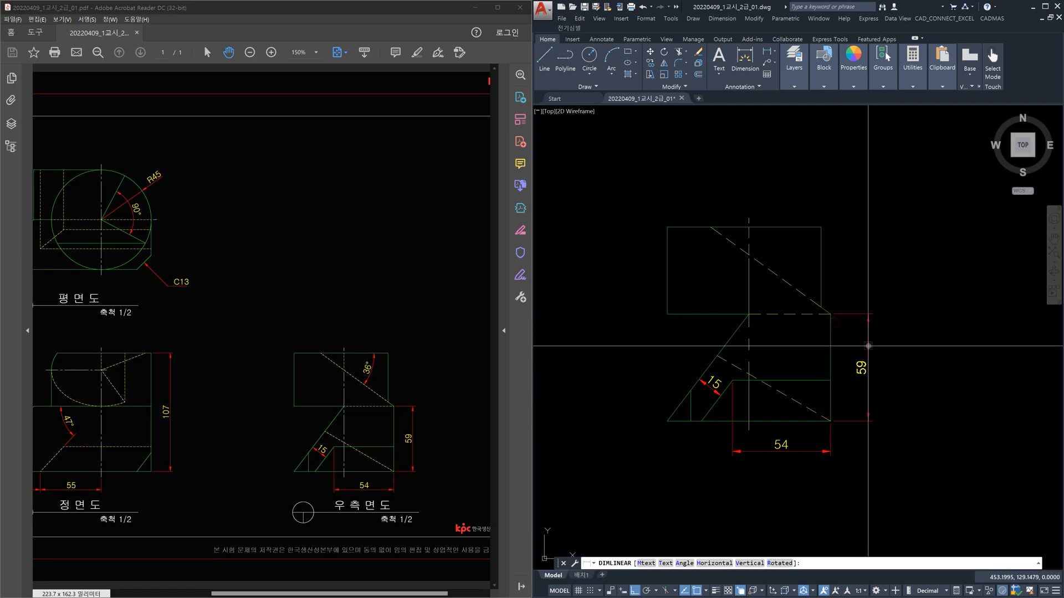
{"action": "left_click", "coordinate": [867, 346]}
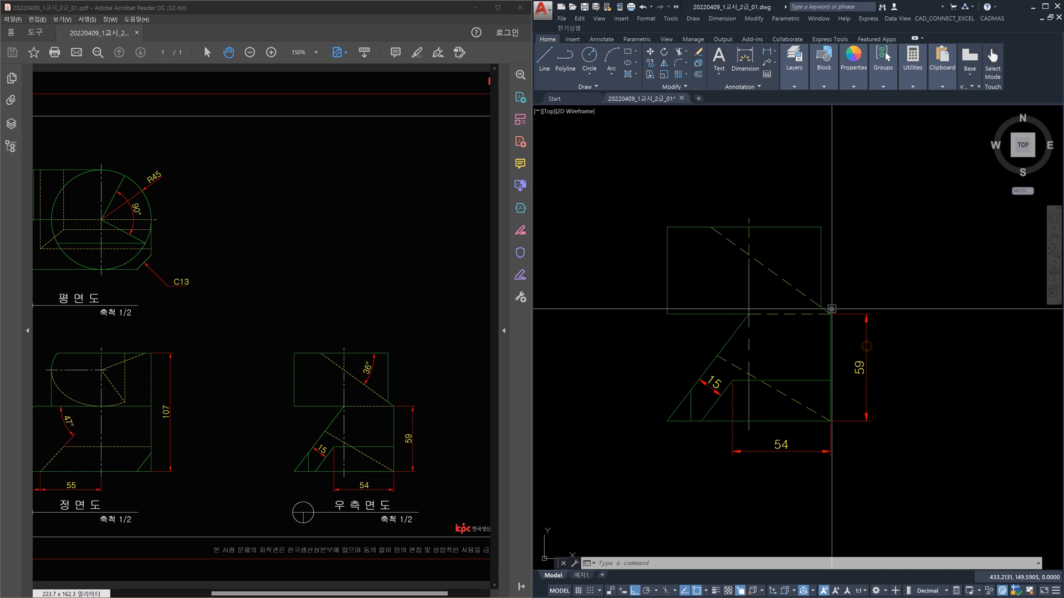
- Add an angular dimension between the right side view's top edge and the sloping hidden line, with the arc inside the upper block
{"action": "type", "text": "dan"}
{"action": "key", "text": "Return"}
{"action": "left_click", "coordinate": [779, 228]}
{"action": "left_click", "coordinate": [785, 276]}
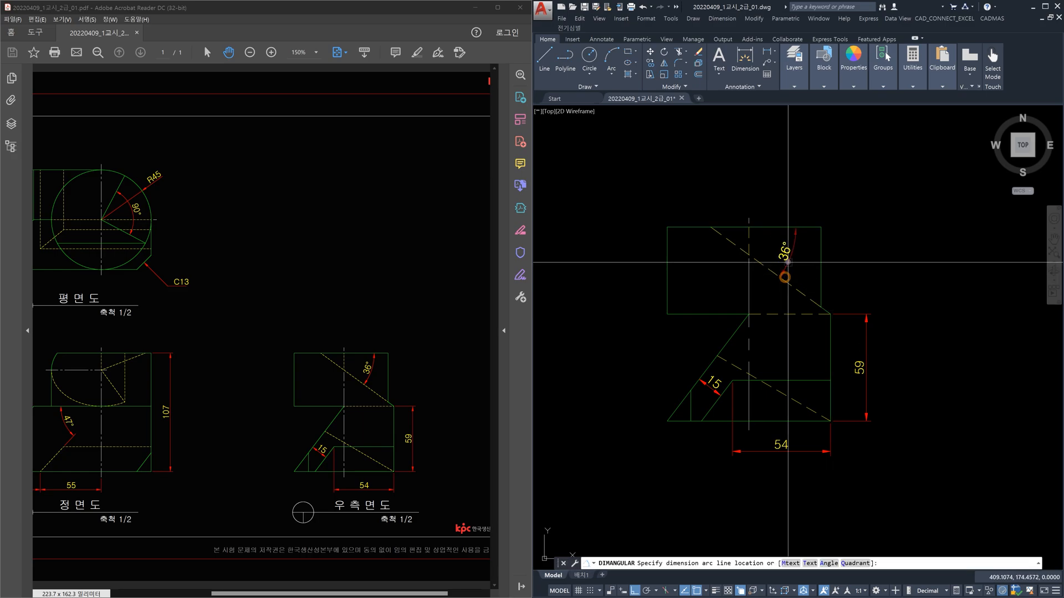
{"action": "left_click", "coordinate": [794, 256]}
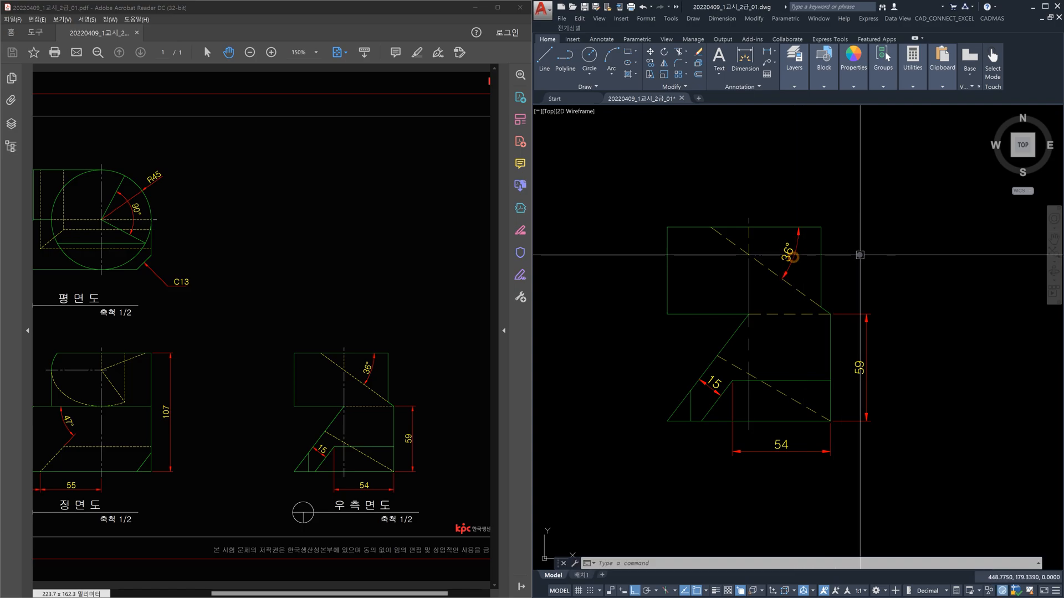
- Add an angular dimension at the top view's upper-left corner between the sloping left edge and a vertical direction point 0.1 below the vertex
{"action": "scroll", "coordinate": [858, 255], "scroll_direction": "down", "scroll_amount": 4}
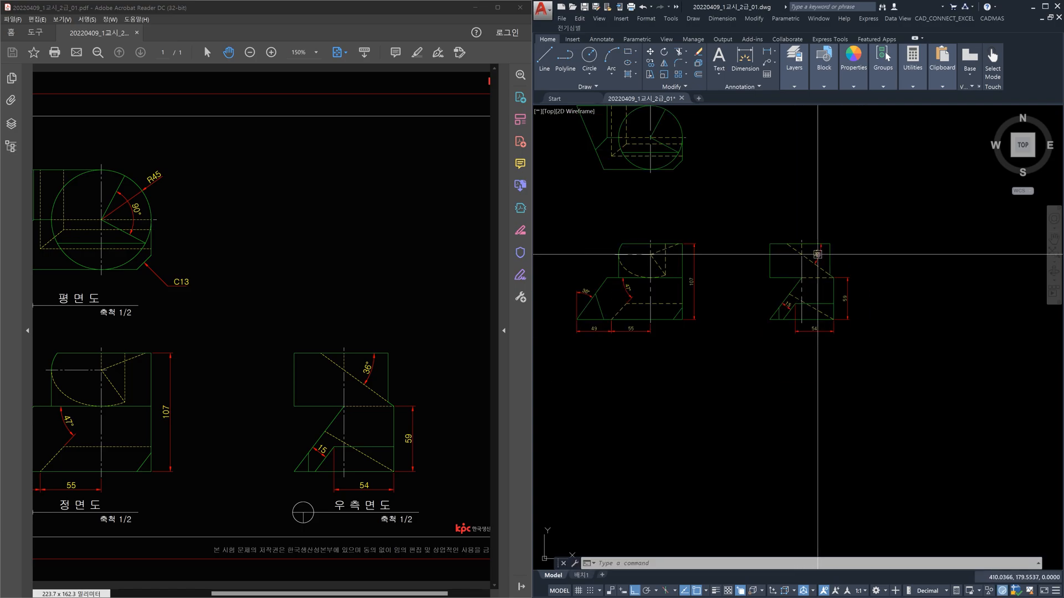
{"action": "middle_click_drag", "start_coordinate": [798, 245], "coordinate": [902, 345]}
{"action": "mouse_move", "coordinate": [188, 289]}
{"action": "left_mouse_down"}
{"action": "mouse_move", "coordinate": [206, 327]}
{"action": "mouse_move", "coordinate": [327, 384]}
{"action": "left_mouse_up"}
{"action": "left_click", "coordinate": [811, 288]}
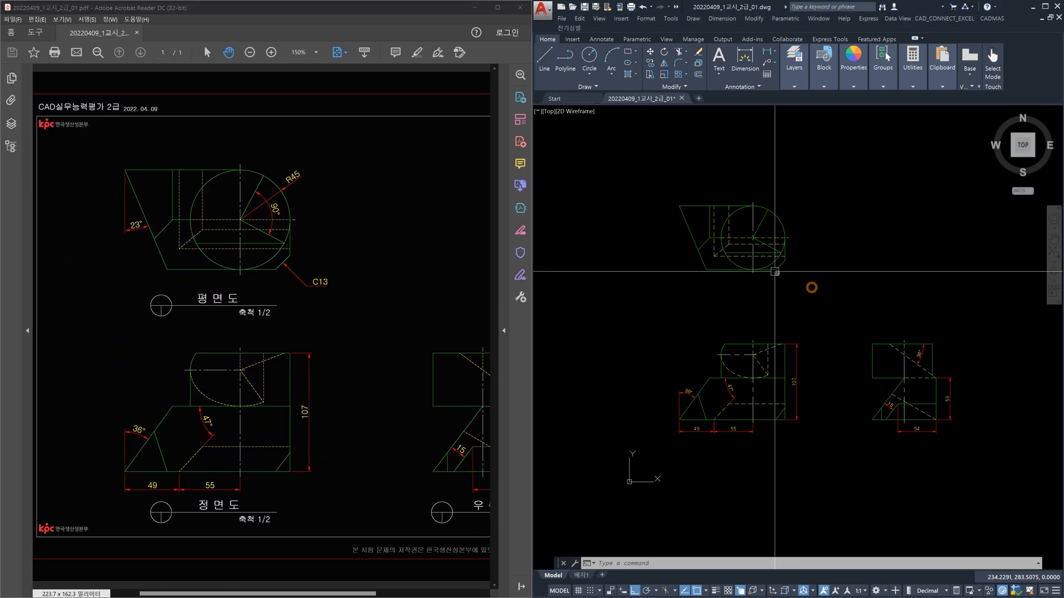
{"action": "scroll", "coordinate": [716, 253], "scroll_direction": "up", "scroll_amount": 3}
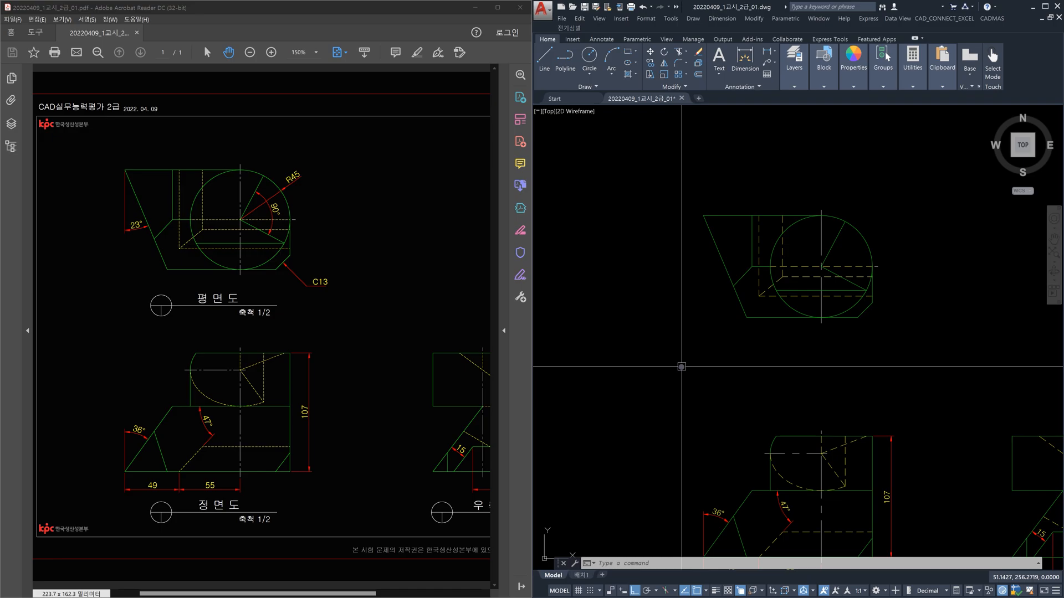
{"action": "type", "text": "dan"}
{"action": "key", "text": "Return"}
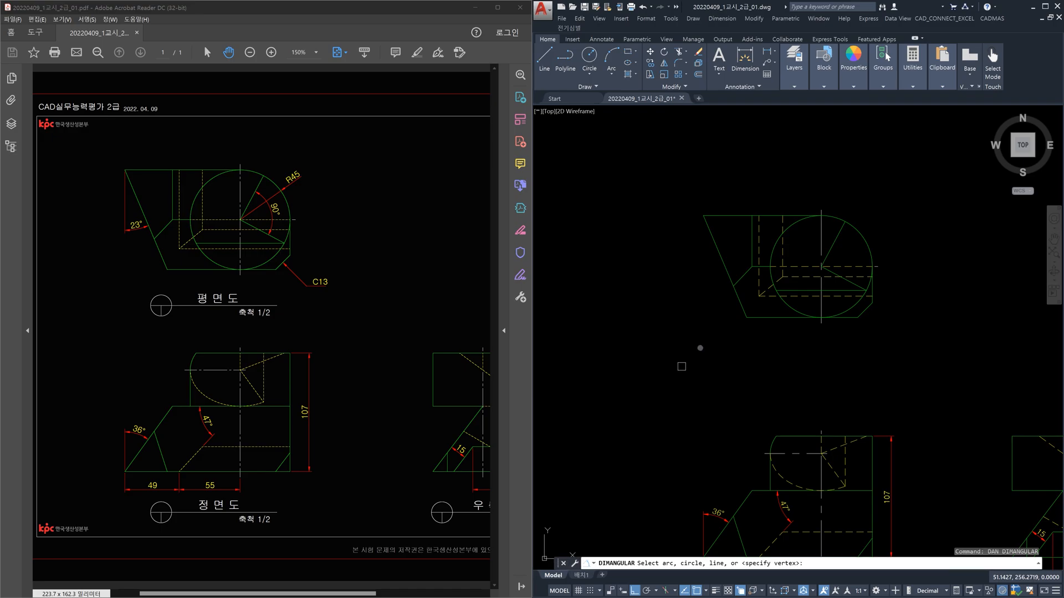
{"action": "key", "text": "Return"}
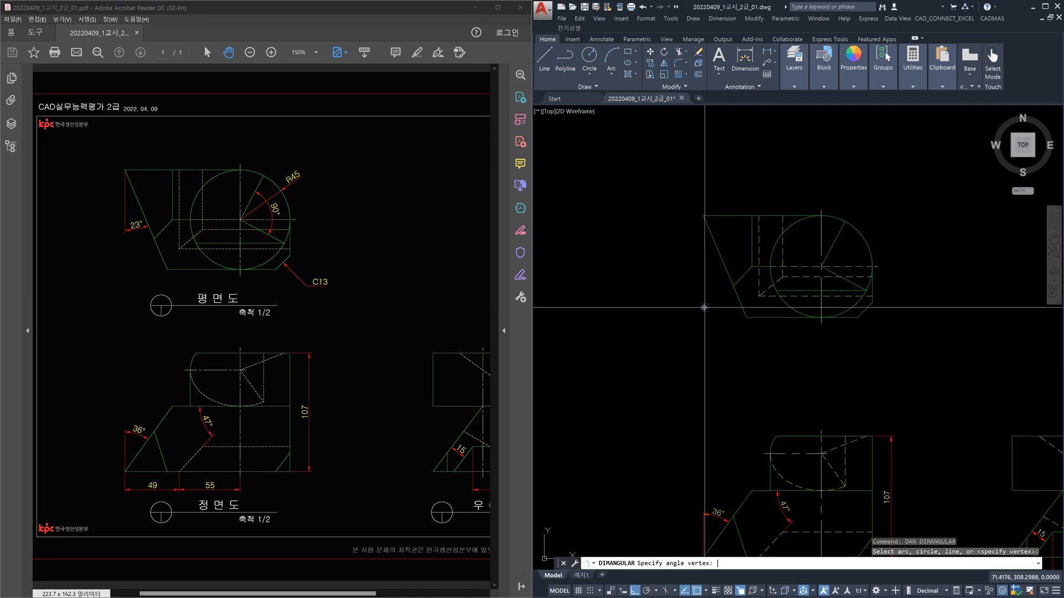
{"action": "left_click", "coordinate": [704, 217]}
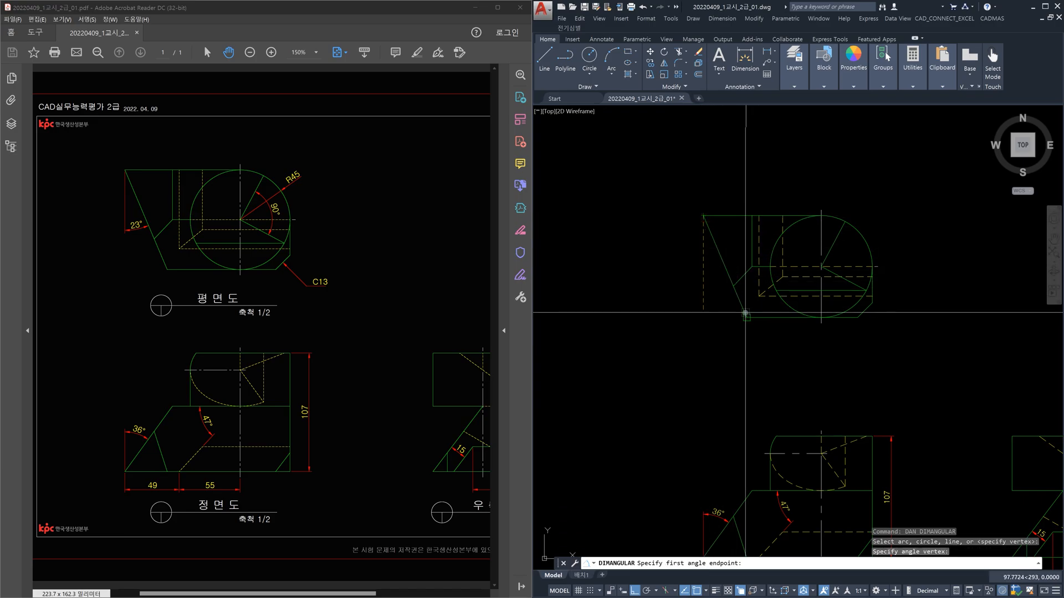
{"action": "left_click", "coordinate": [725, 267]}
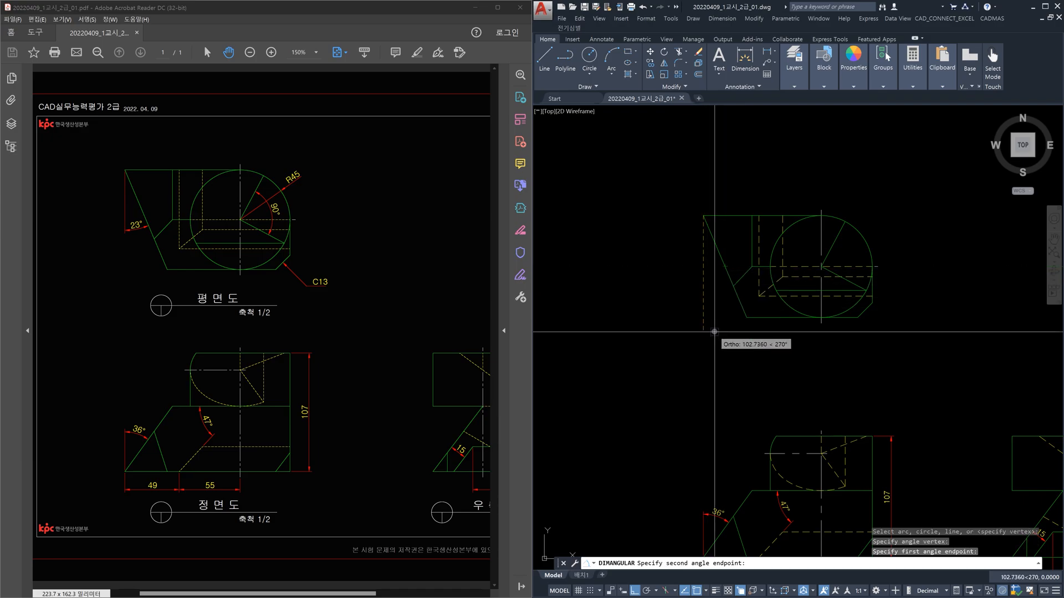
{"action": "type", "text": "0.1"}
{"action": "key", "text": "Return"}
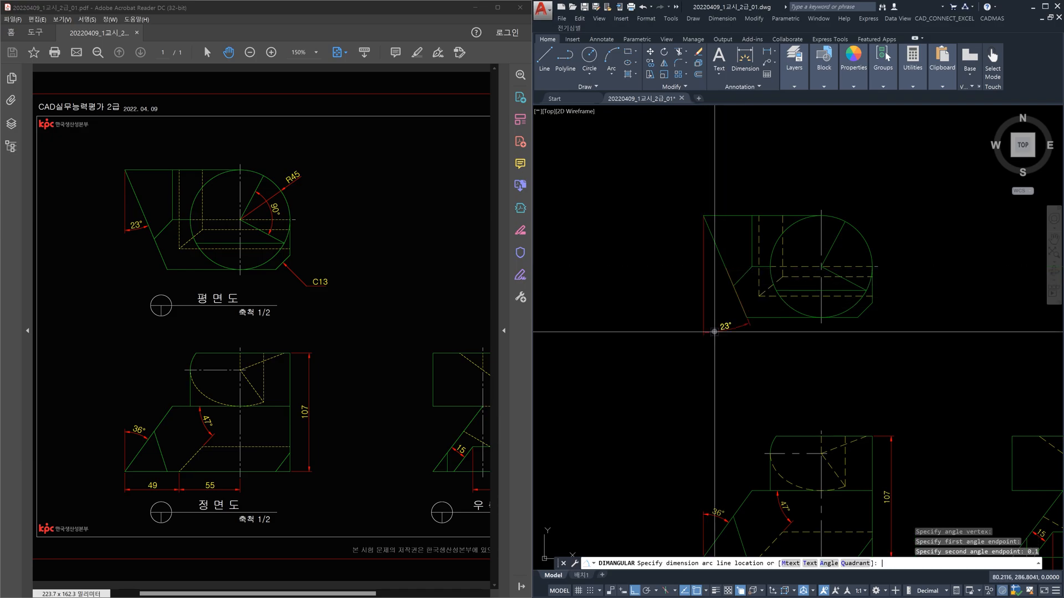
{"action": "left_click", "coordinate": [713, 278]}
{"action": "key", "text": "Escape"}
{"action": "scroll", "coordinate": [729, 296], "scroll_direction": "up", "scroll_amount": 4}
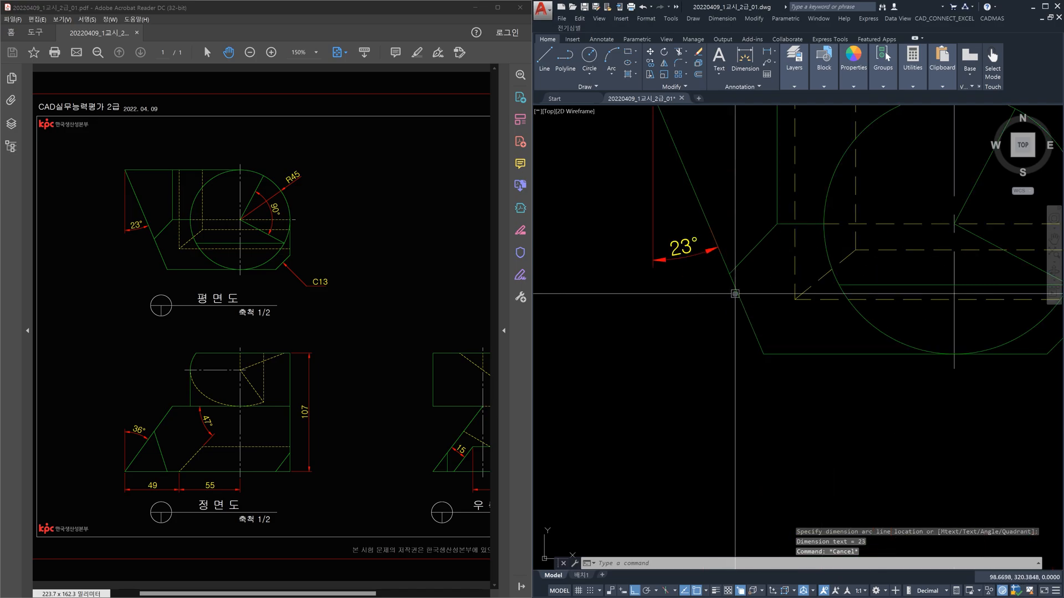
{"action": "scroll", "coordinate": [739, 292], "scroll_direction": "up", "scroll_amount": 2}
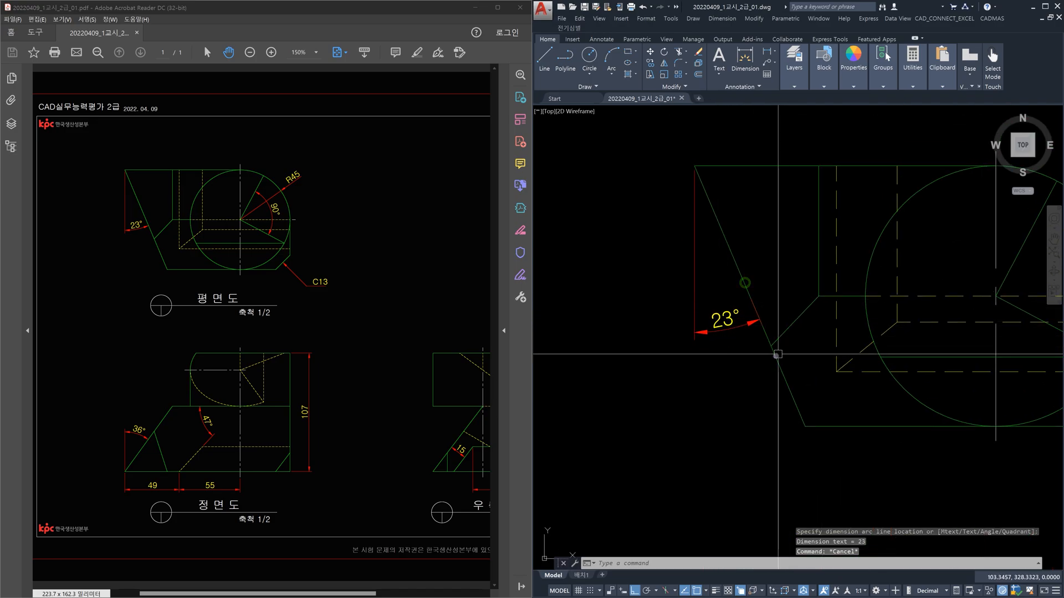
{"action": "scroll", "coordinate": [775, 382], "scroll_direction": "down", "scroll_amount": 5}
{"action": "middle_click_drag", "start_coordinate": [789, 420], "coordinate": [743, 201]}
{"action": "scroll", "coordinate": [695, 386], "scroll_direction": "up", "scroll_amount": 4}
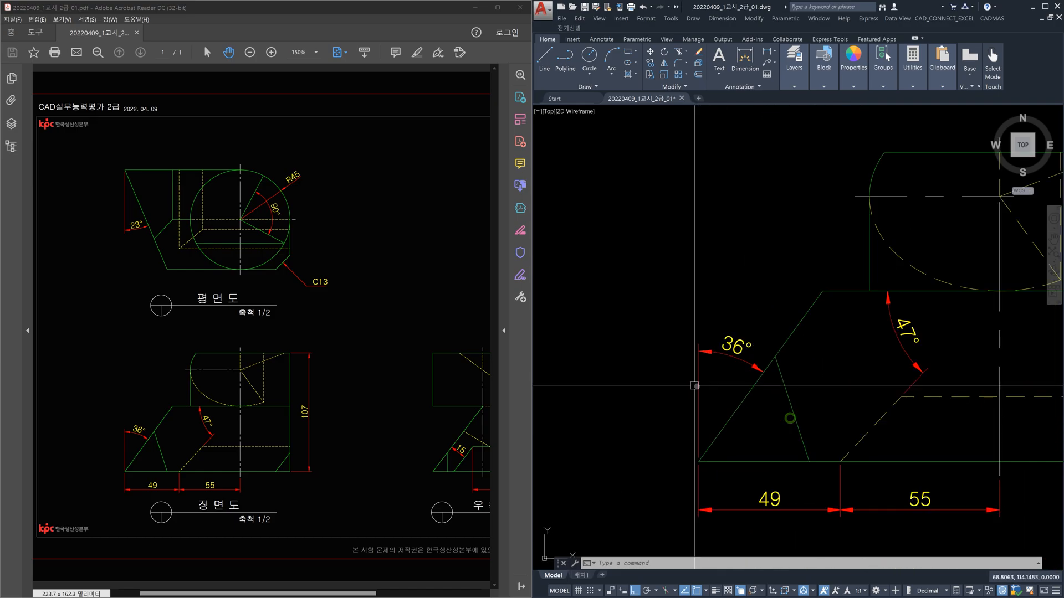
- Turn off extension line 2 of the angular dimension at the top view's sloping left edge
{"action": "scroll", "coordinate": [752, 371], "scroll_direction": "down", "scroll_amount": 5}
{"action": "scroll", "coordinate": [752, 263], "scroll_direction": "up", "scroll_amount": 4}
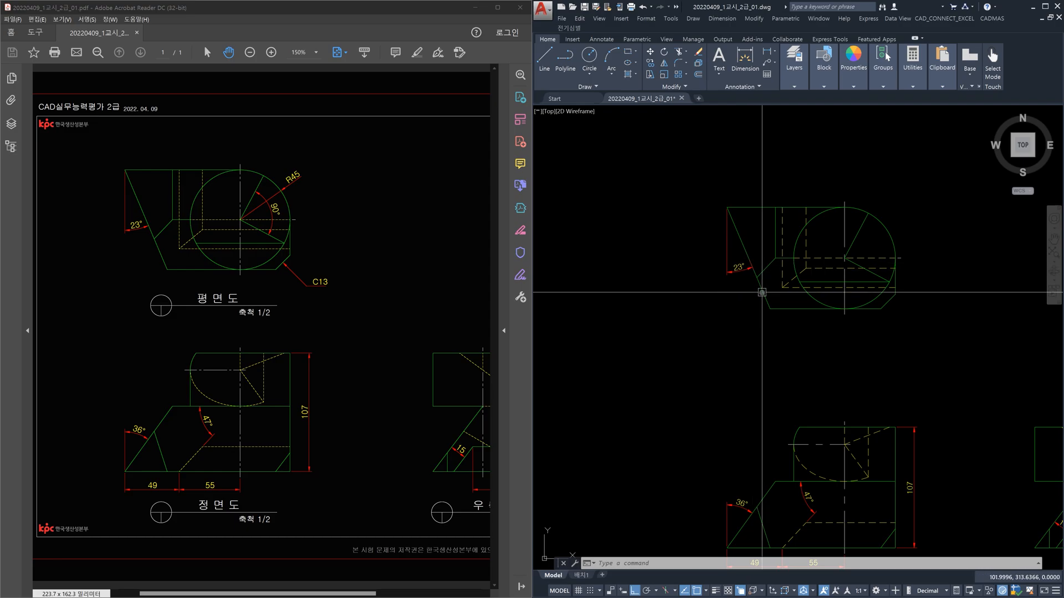
{"action": "scroll", "coordinate": [720, 232], "scroll_direction": "up", "scroll_amount": 3}
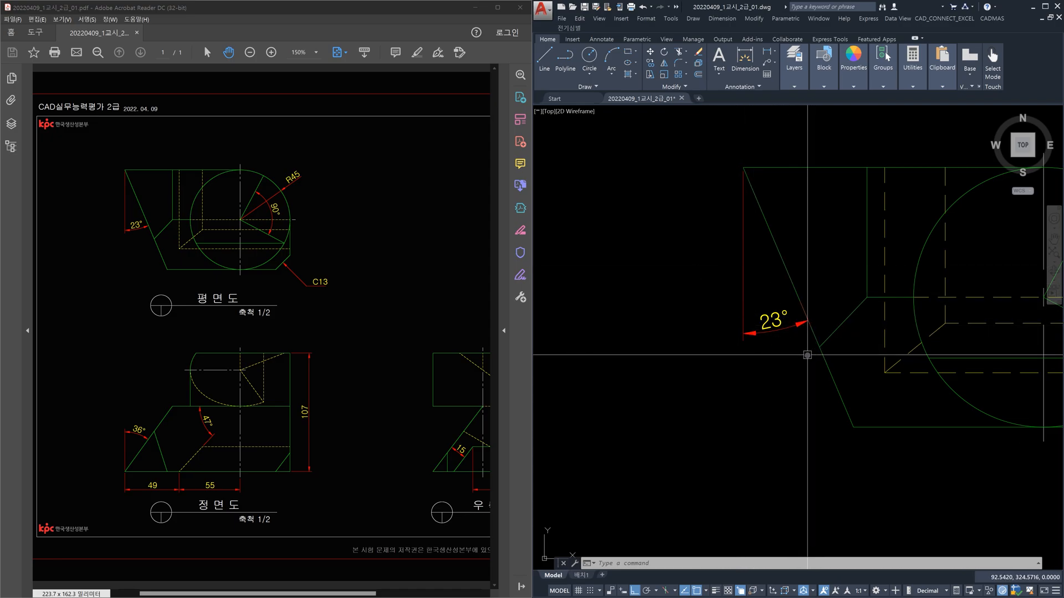
{"action": "left_click", "coordinate": [766, 363]}
{"action": "left_click", "coordinate": [722, 318]}
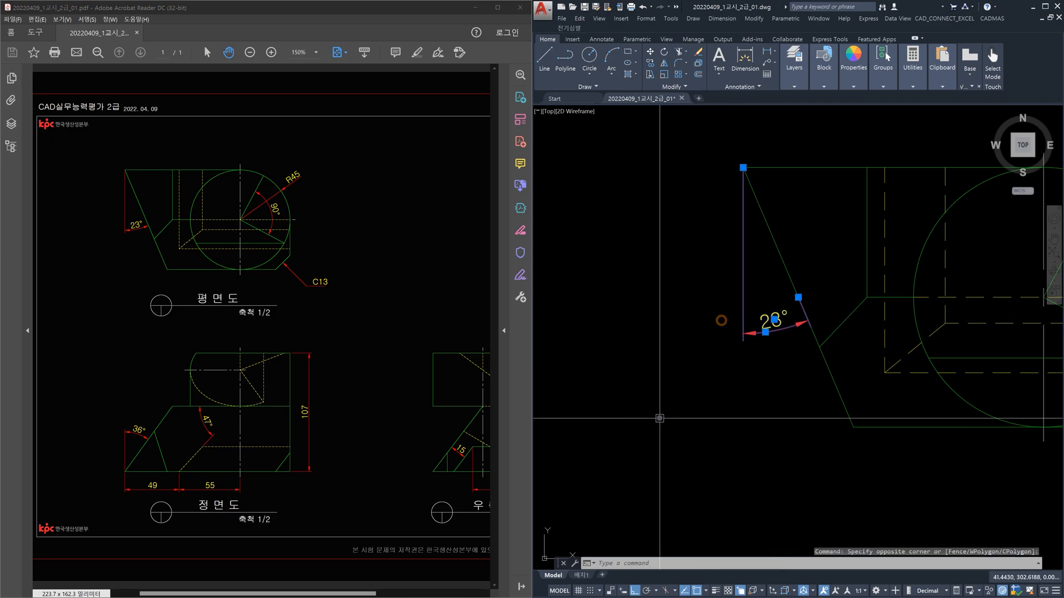
{"action": "key", "text": "Escape"}
{"action": "key", "text": "Escape"}
{"action": "key", "text": "ctrl+1"}
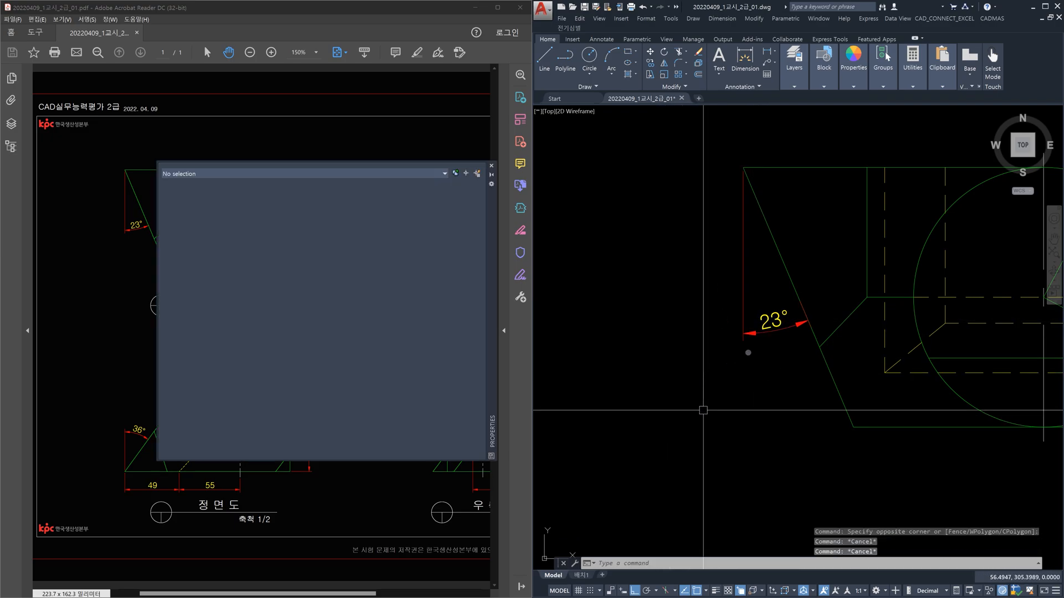
{"action": "left_click", "coordinate": [776, 330]}
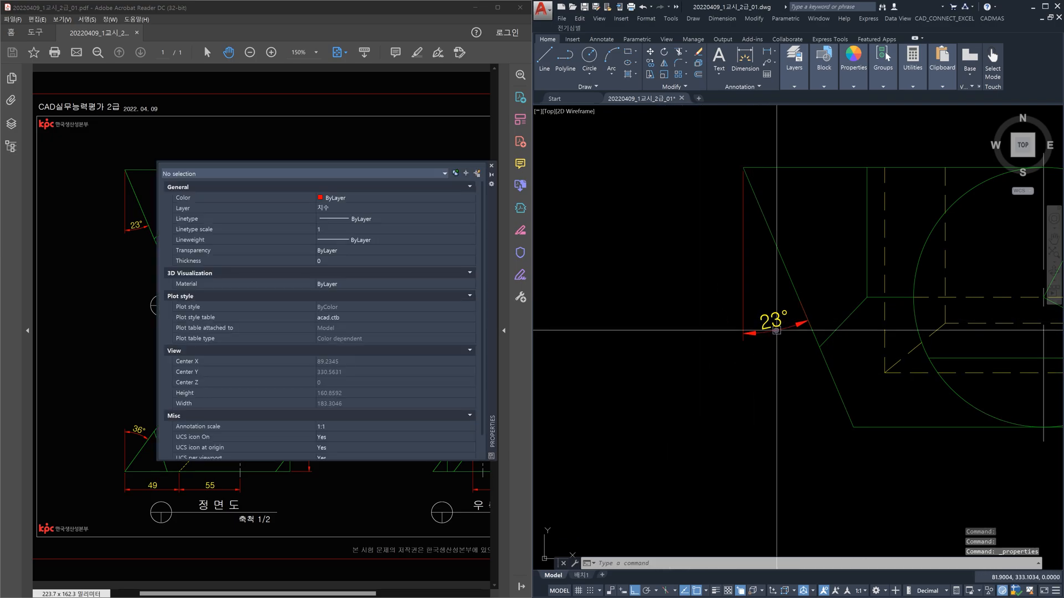
{"action": "left_click", "coordinate": [483, 408]}
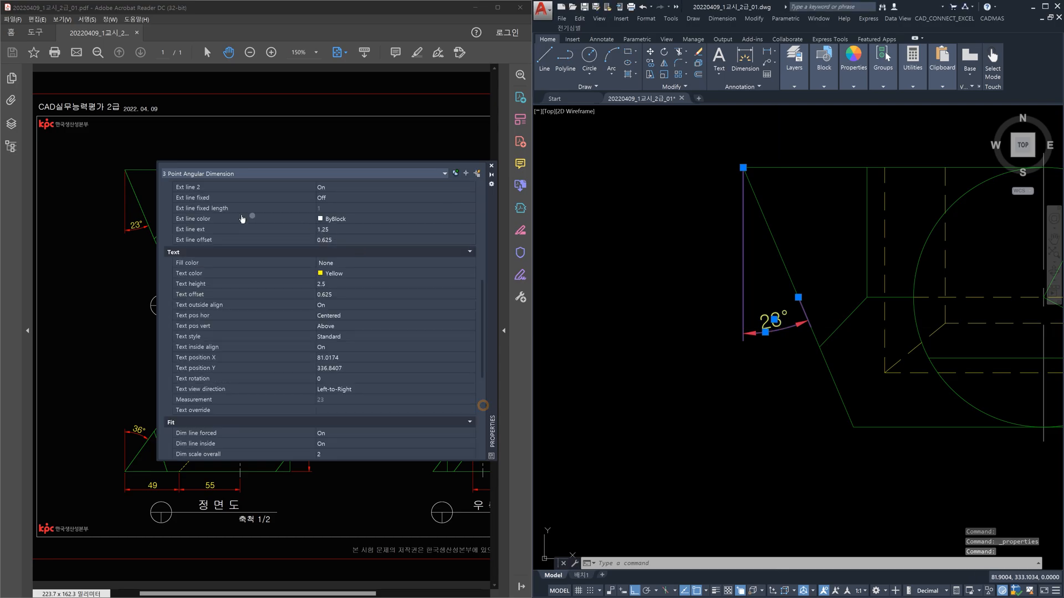
{"action": "left_click", "coordinate": [318, 189]}
{"action": "left_click", "coordinate": [374, 187]}
{"action": "left_click", "coordinate": [370, 200]}
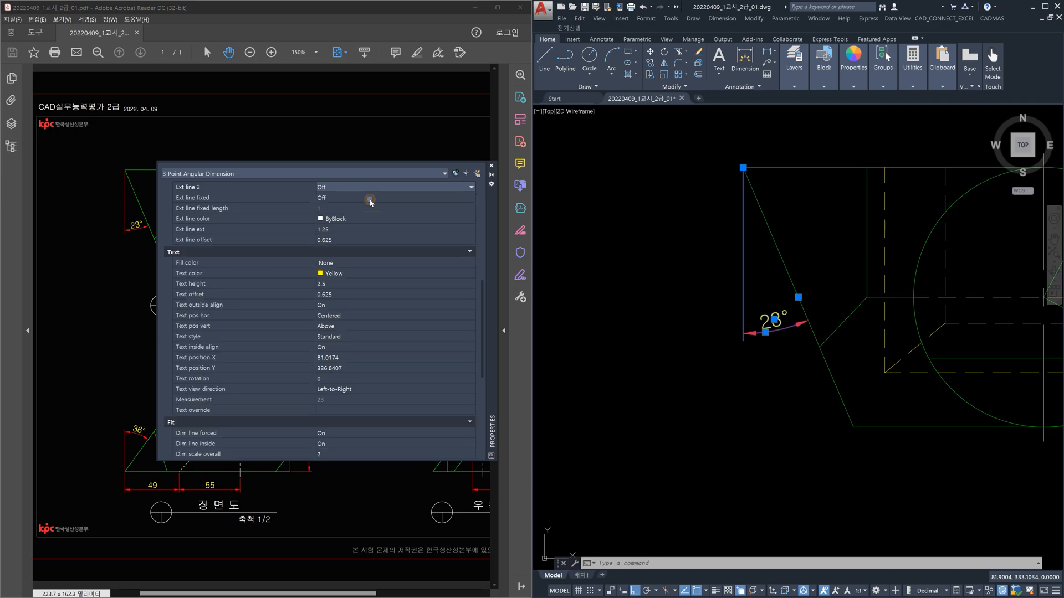
{"action": "left_click", "coordinate": [492, 167]}
{"action": "key", "text": "Escape"}
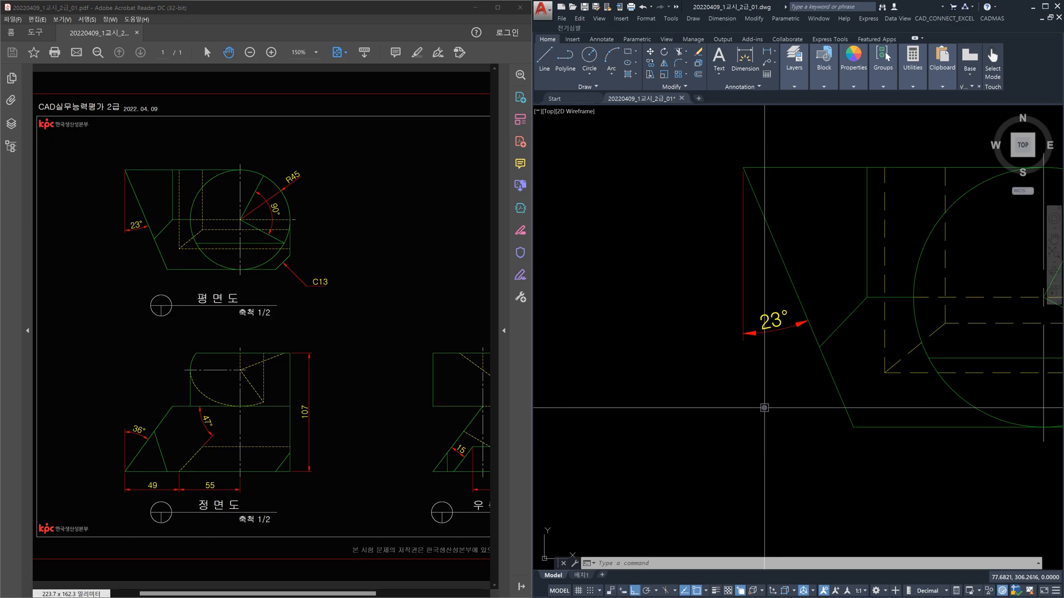
- Add an angular dimension between the two solid radial lines in the top view's circle, with the arc inside the circle
{"action": "scroll", "coordinate": [776, 407], "scroll_direction": "down", "scroll_amount": 4}
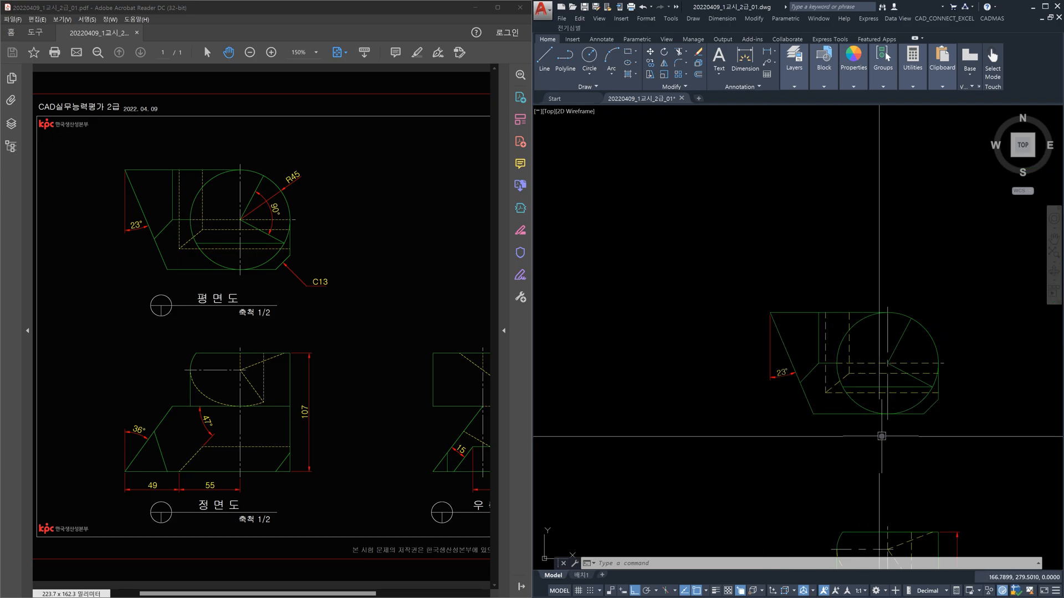
{"action": "scroll", "coordinate": [928, 428], "scroll_direction": "up", "scroll_amount": 2}
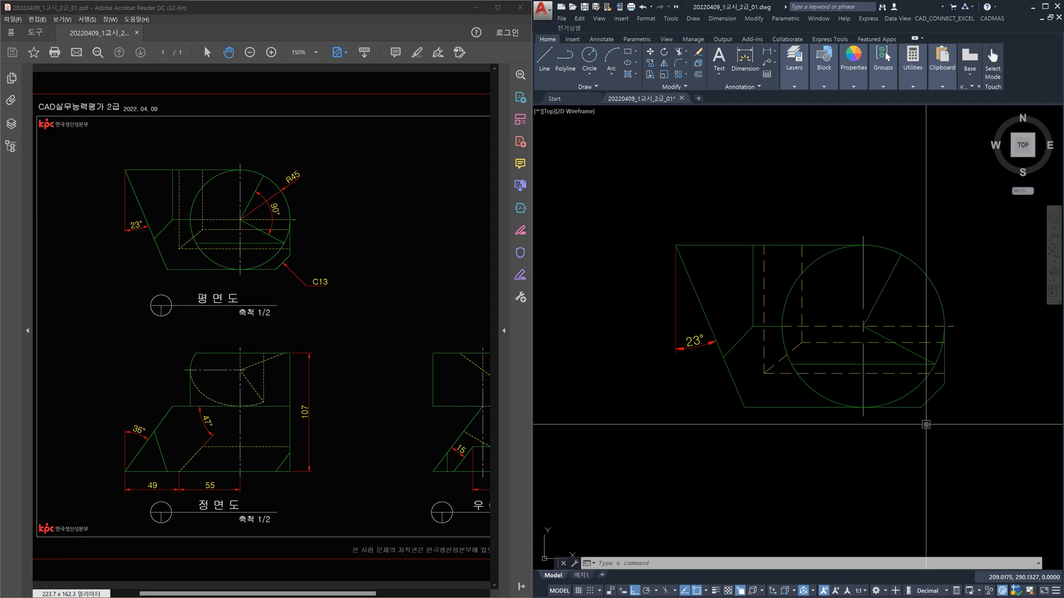
{"action": "type", "text": "dan"}
{"action": "key", "text": "Return"}
{"action": "left_click", "coordinate": [880, 297]}
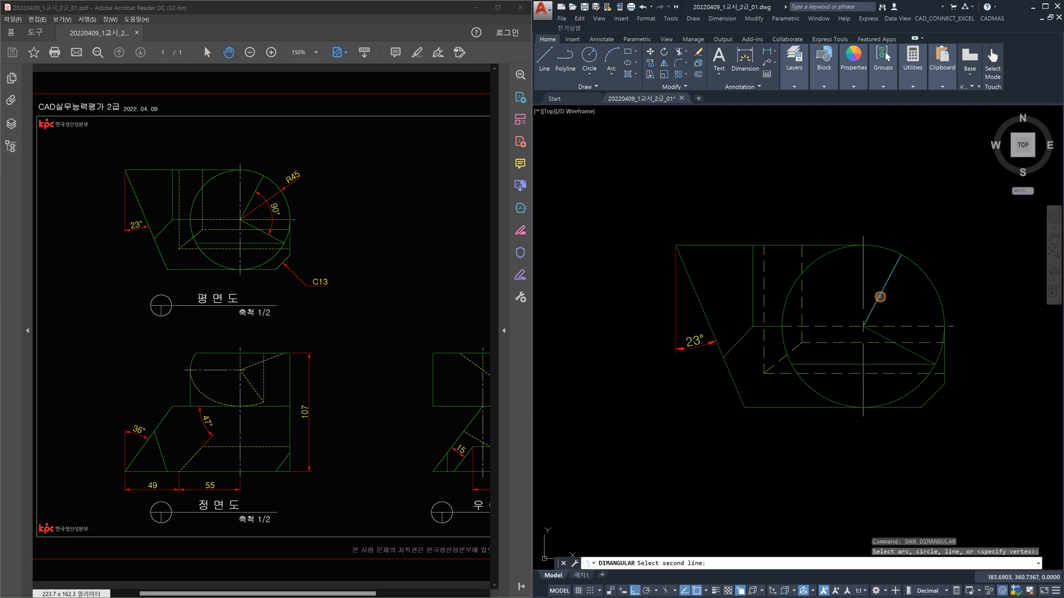
{"action": "left_click", "coordinate": [900, 346]}
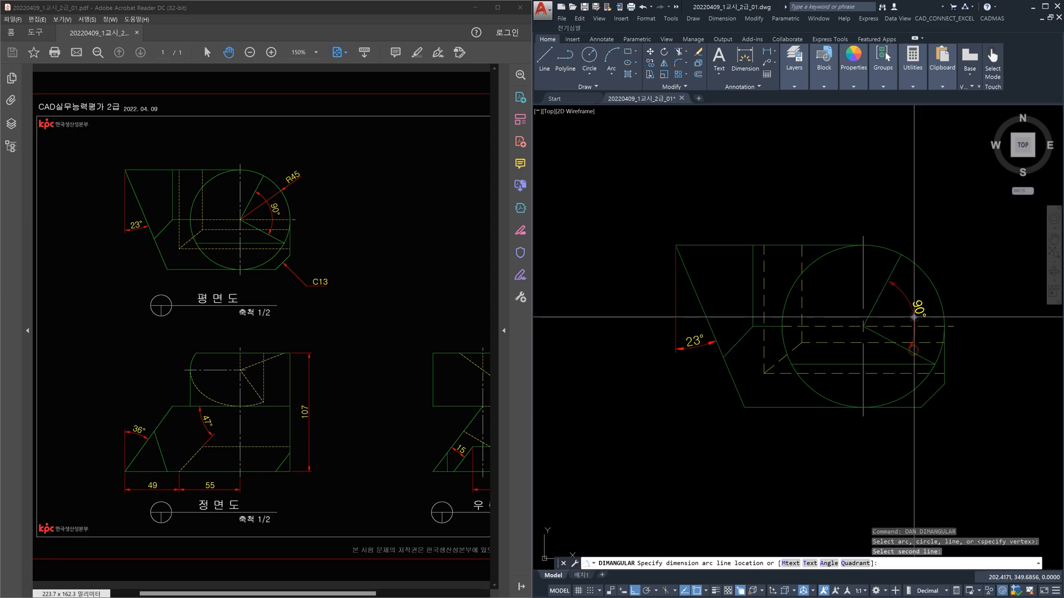
{"action": "left_click", "coordinate": [914, 317]}
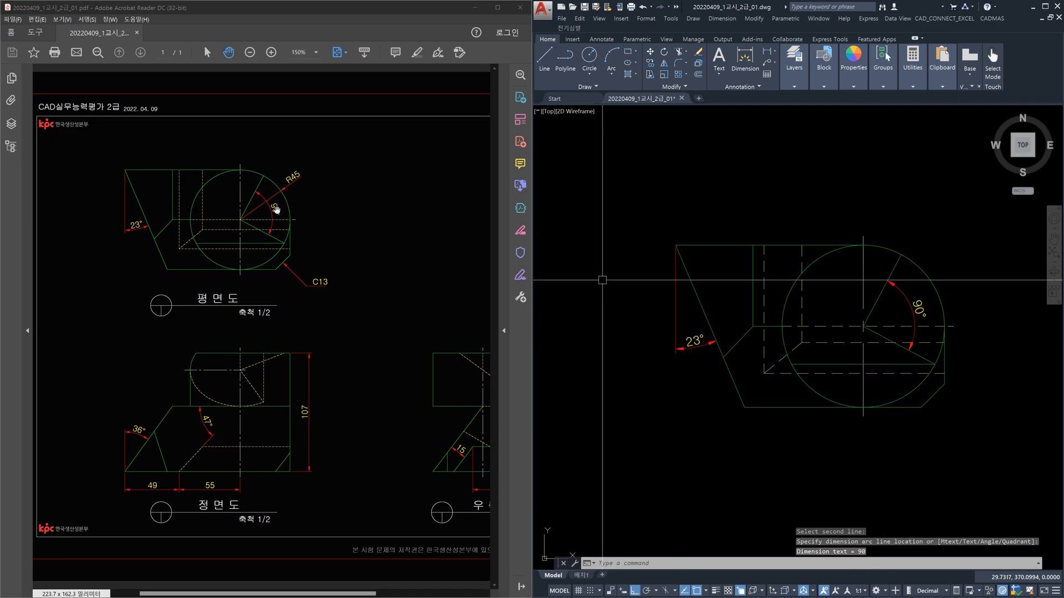
- Add a radius dimension to the top view's circle, with its text outside the circle's upper-right side
{"action": "type", "text": "dra"}
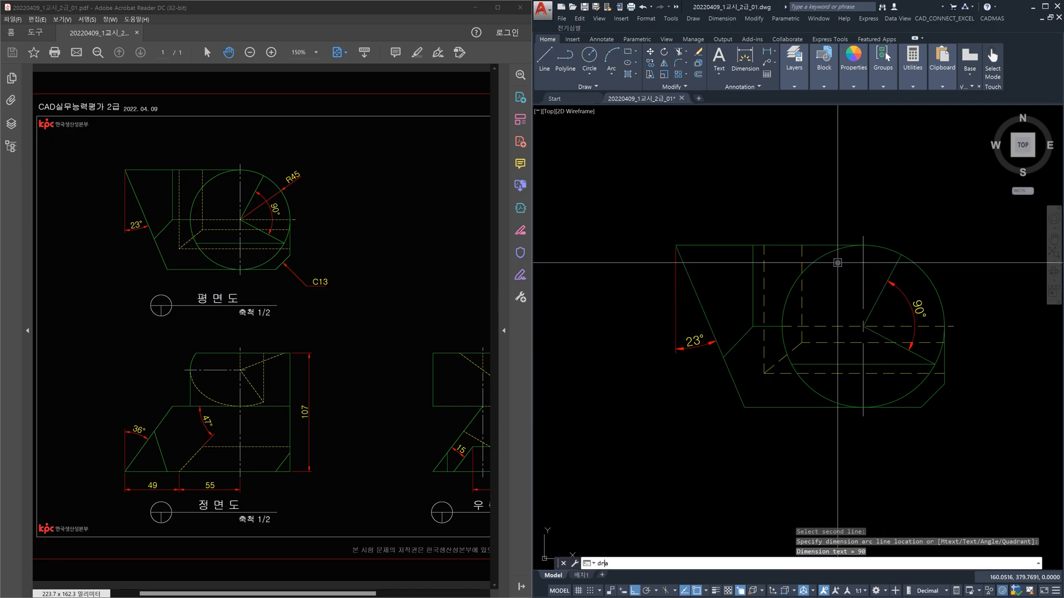
{"action": "key", "text": "Return"}
{"action": "left_click", "coordinate": [910, 262]}
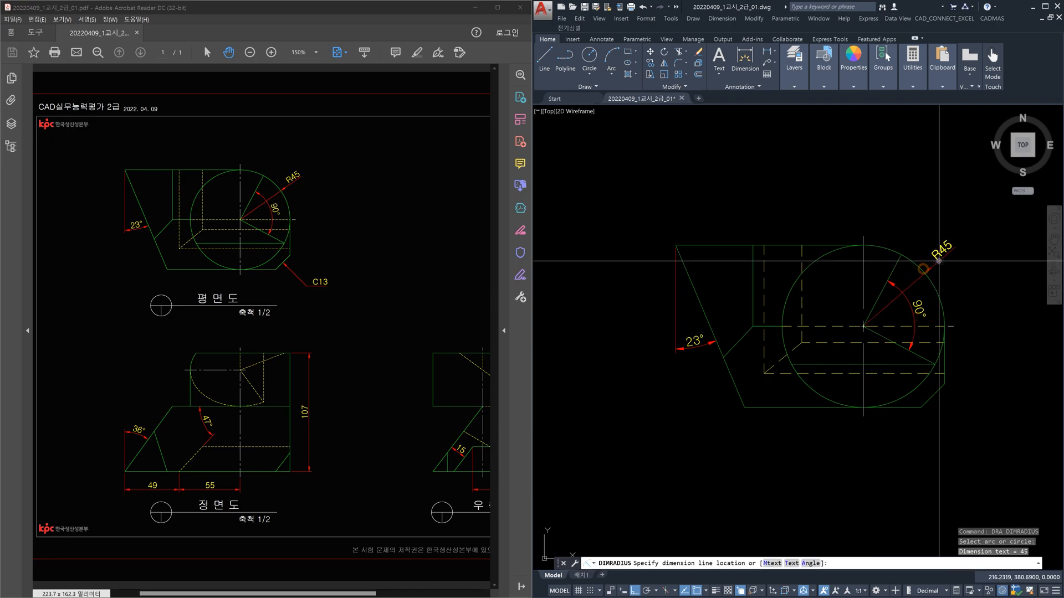
{"action": "left_click", "coordinate": [942, 262]}
{"action": "key", "text": "Escape"}
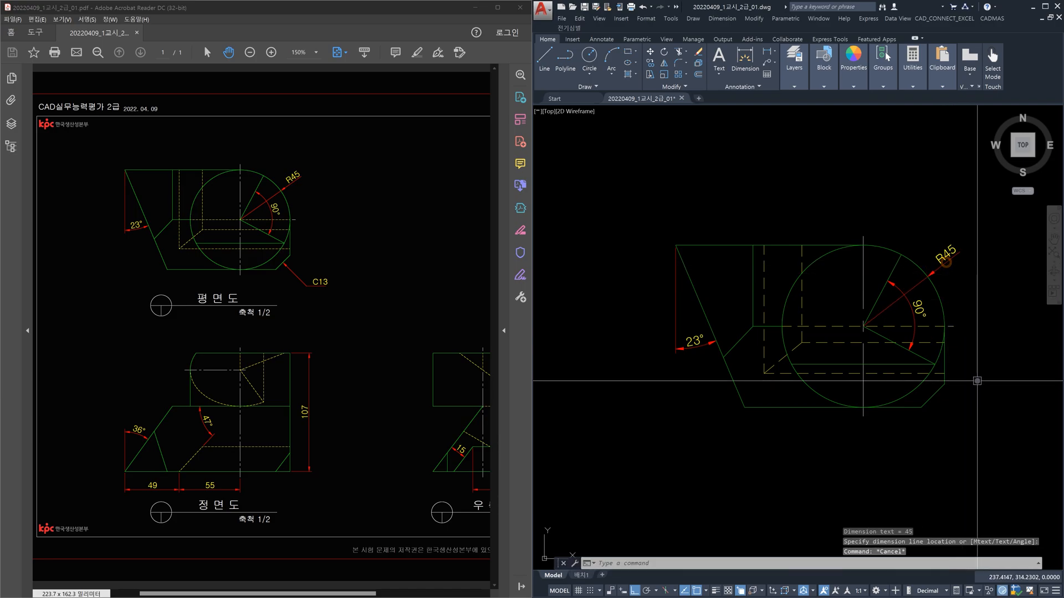
- Configure the quick leader settings to underline the bottom line, keeping MText as the annotation type
{"action": "middle_click_drag", "start_coordinate": [977, 381], "coordinate": [854, 342]}
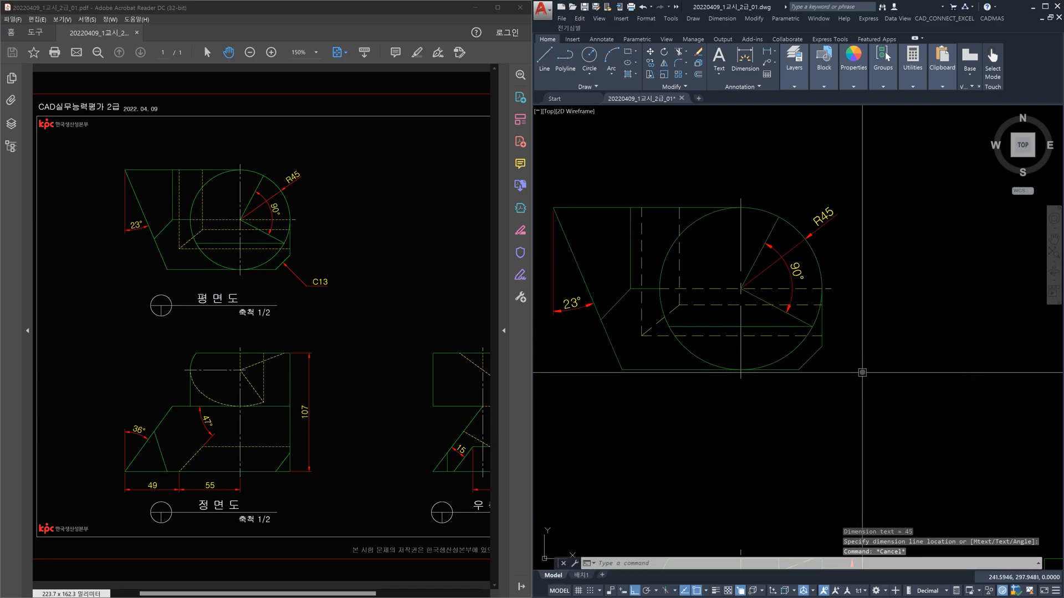
{"action": "type", "text": "le"}
{"action": "key", "text": "Return"}
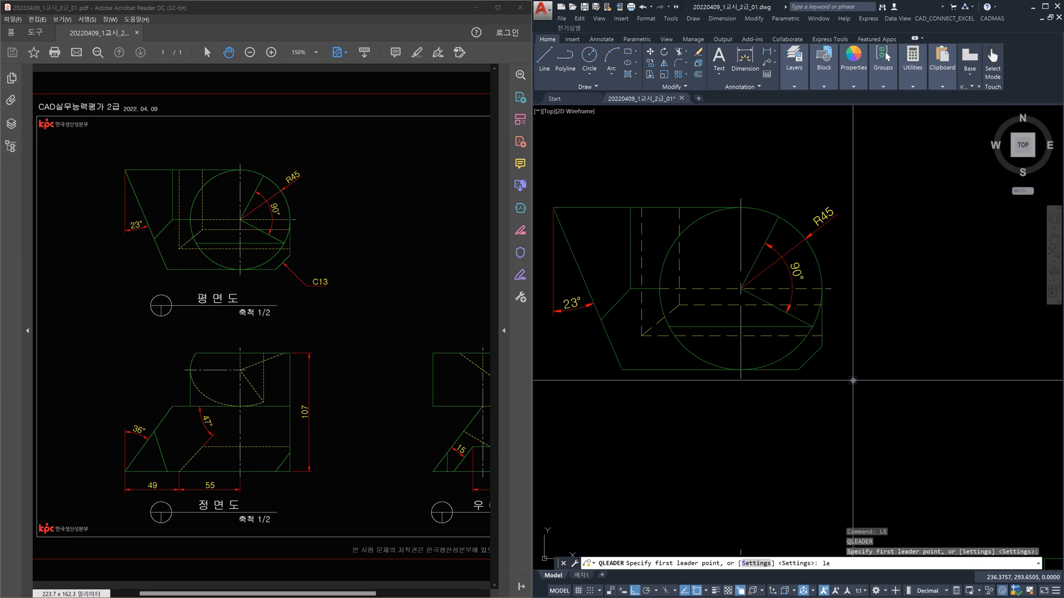
{"action": "key", "text": "Return"}
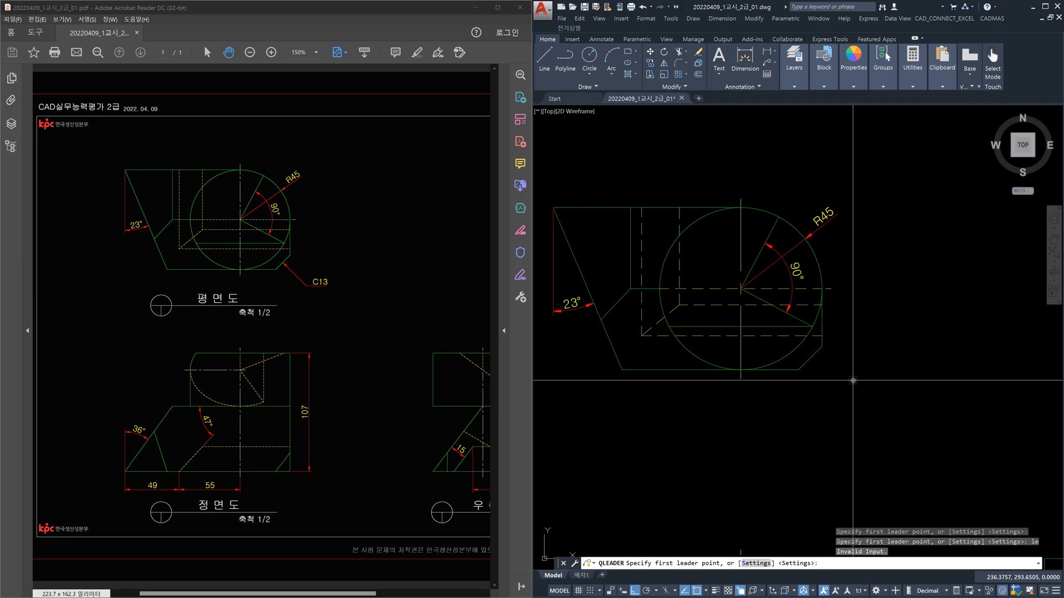
{"action": "key", "text": "Escape"}
{"action": "key", "text": "Return"}
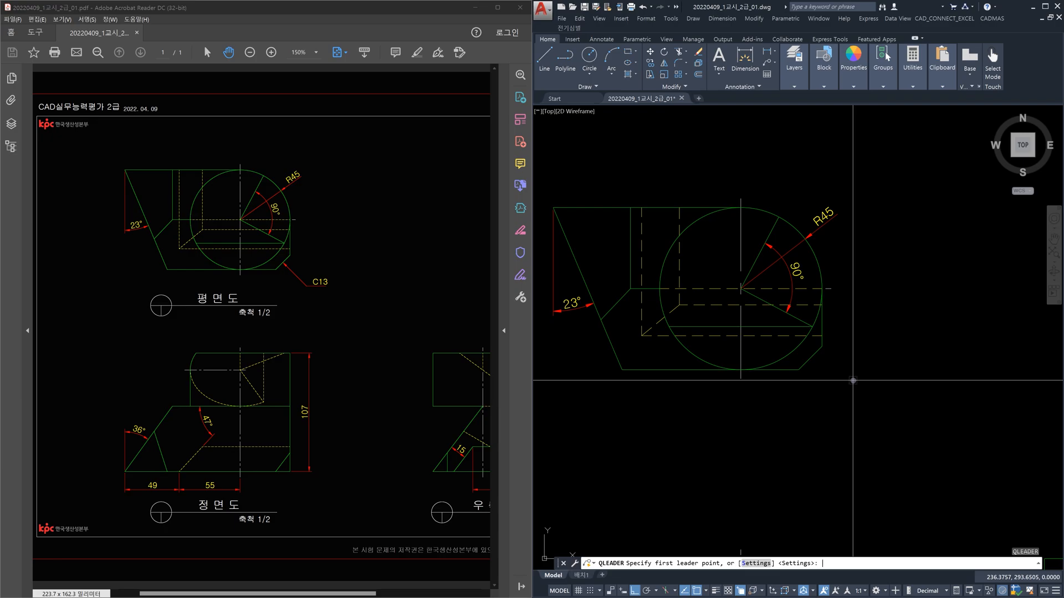
{"action": "key", "text": "Return"}
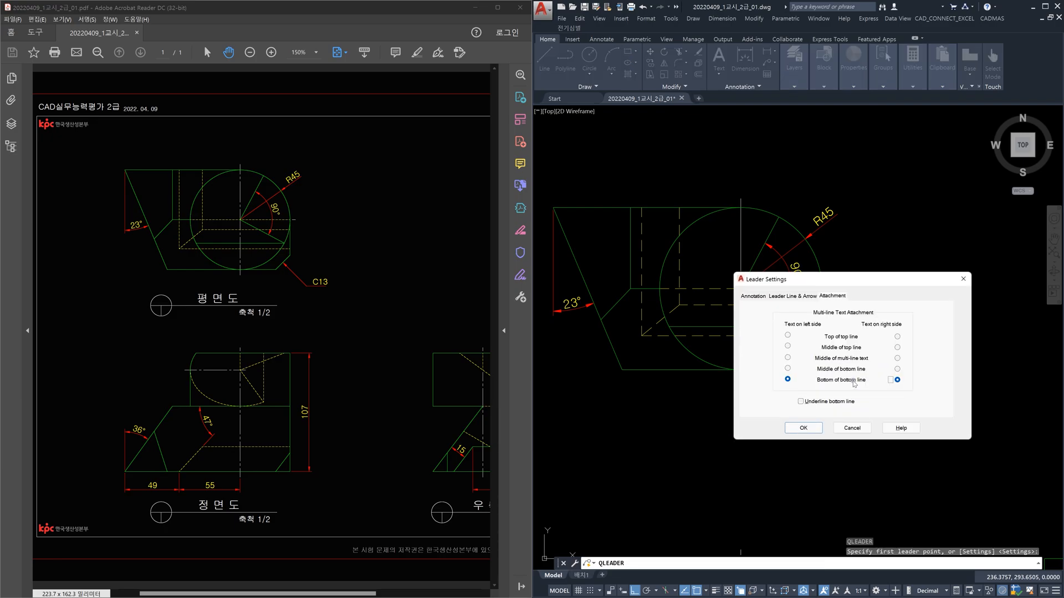
{"action": "left_click", "coordinate": [752, 297]}
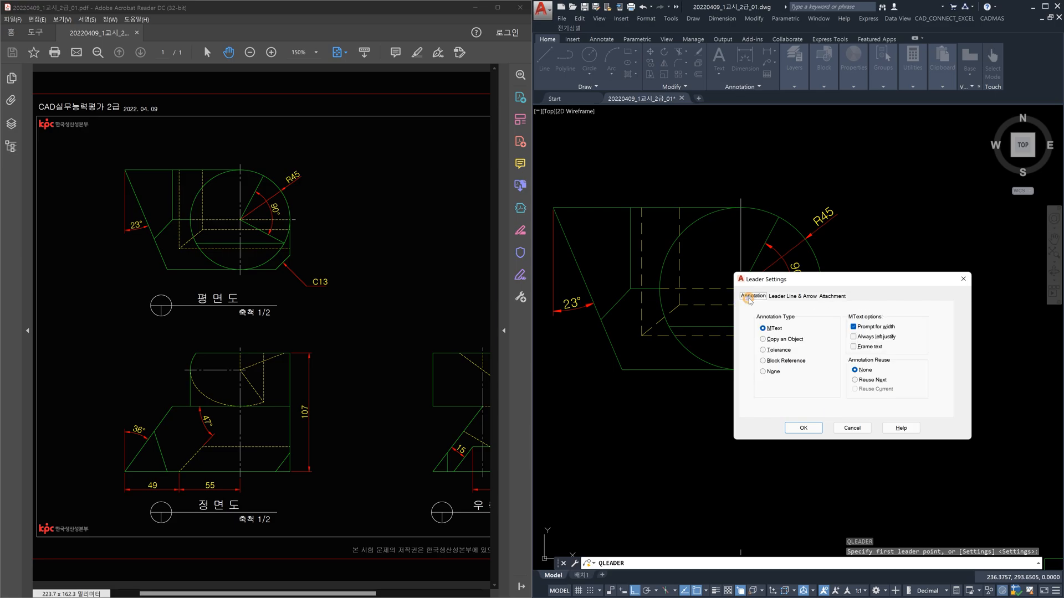
{"action": "left_click", "coordinate": [833, 297]}
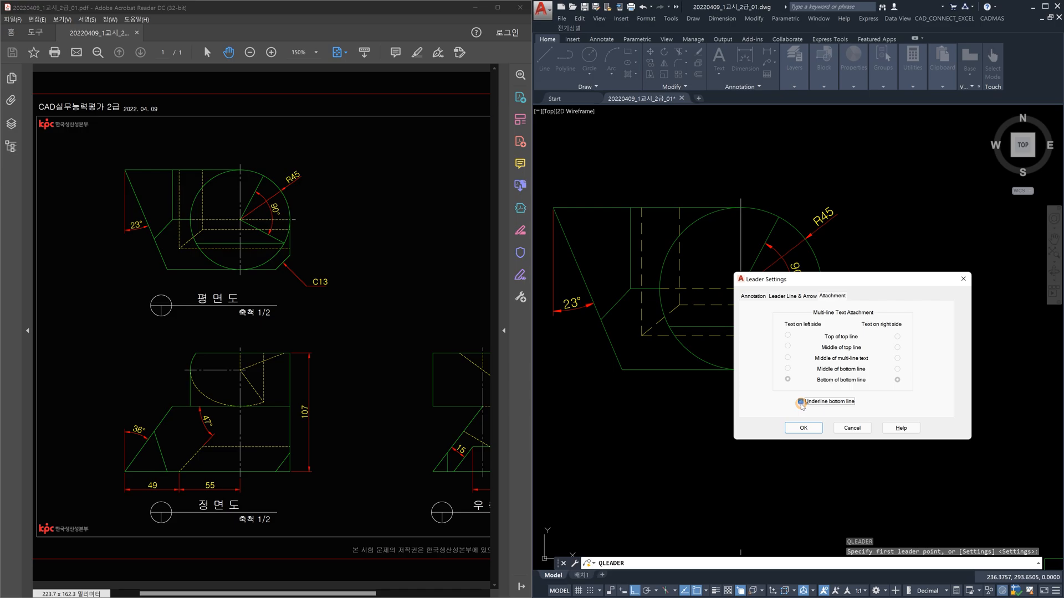
{"action": "left_click", "coordinate": [804, 428]}
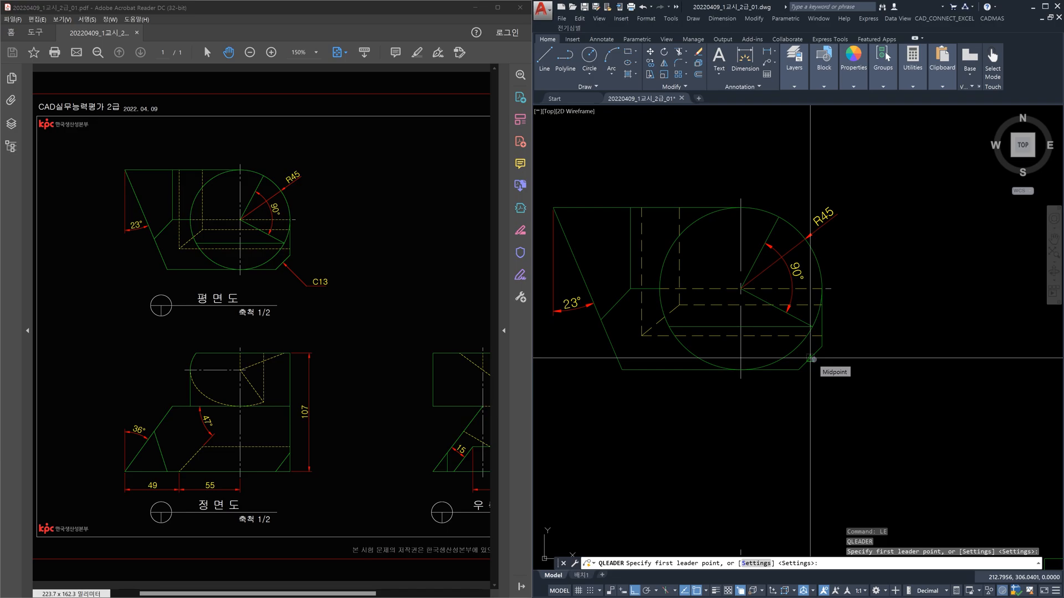
- Add a leader from the midpoint of the top view's lower-right chamfer, sloping down-right to a horizontal landing, with the text C13
{"action": "right_click", "coordinate": [844, 365], "text": "shift"}
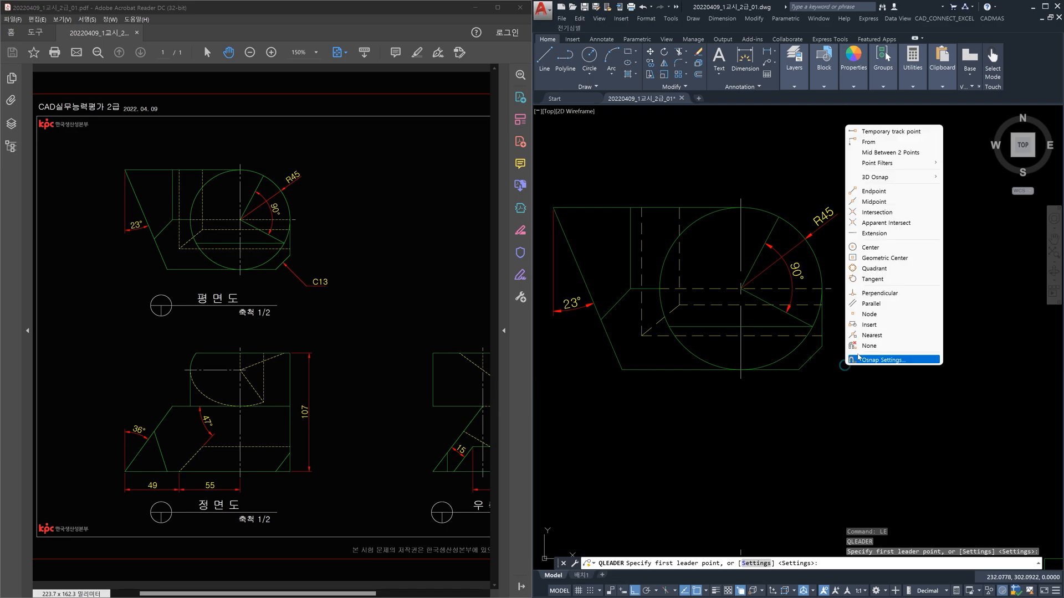
{"action": "left_click", "coordinate": [874, 203]}
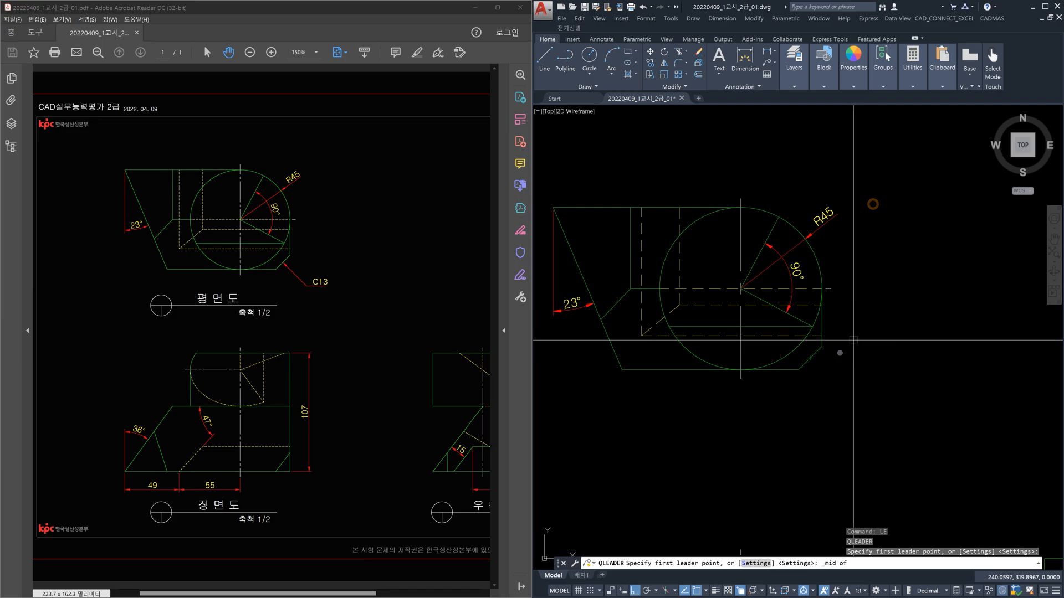
{"action": "left_click", "coordinate": [810, 358]}
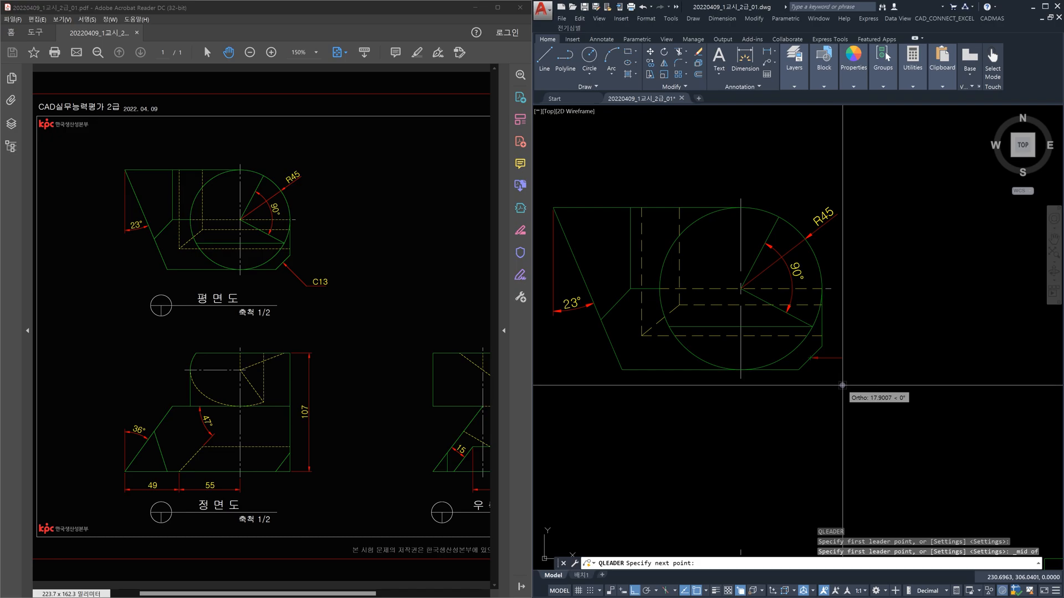
{"action": "key", "text": "F8"}
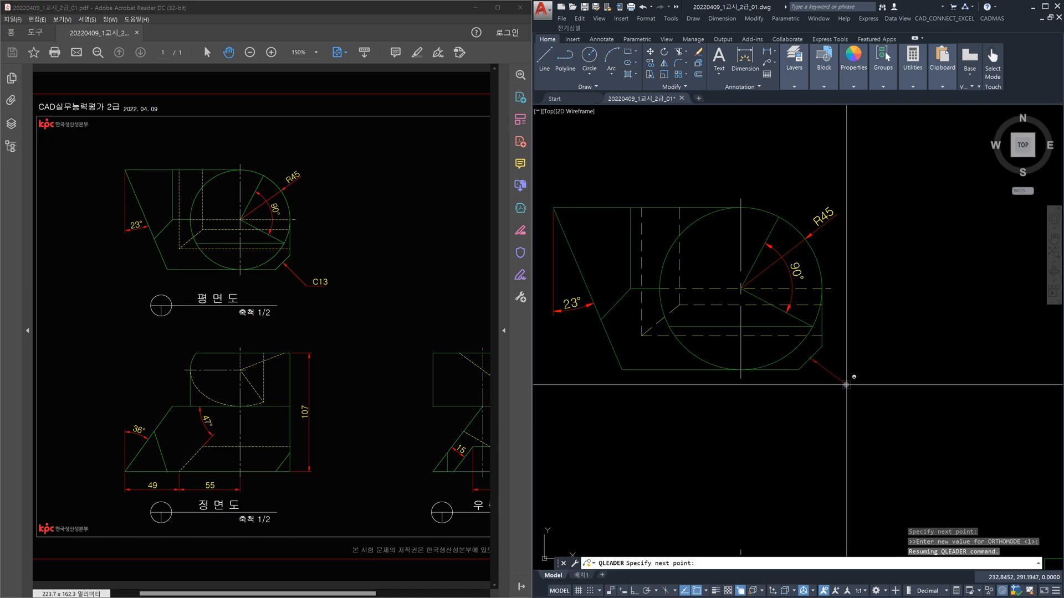
{"action": "left_click", "coordinate": [846, 385], "text": "shift"}
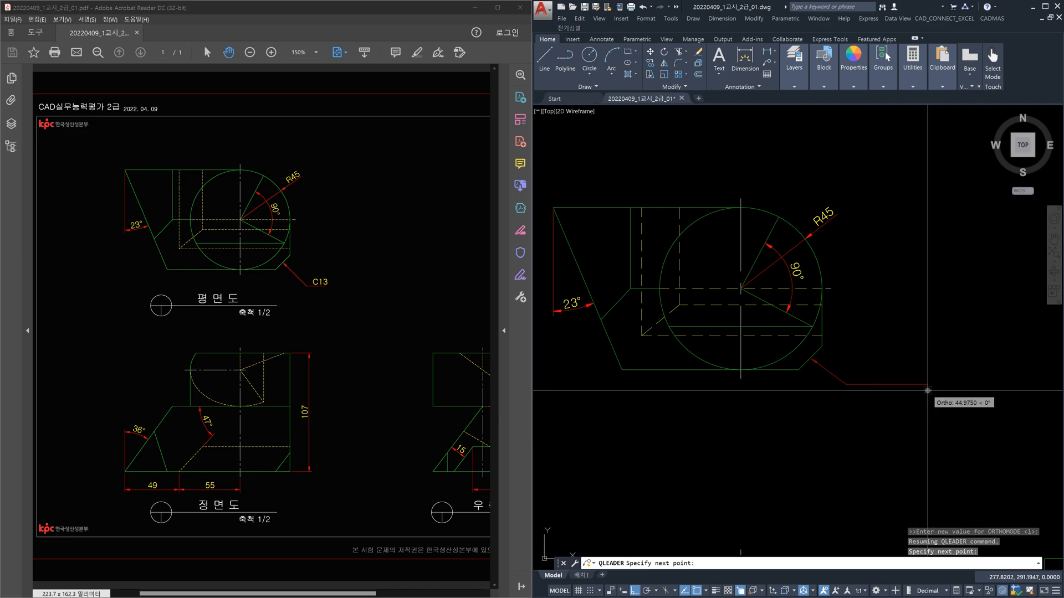
{"action": "left_click", "coordinate": [927, 391]}
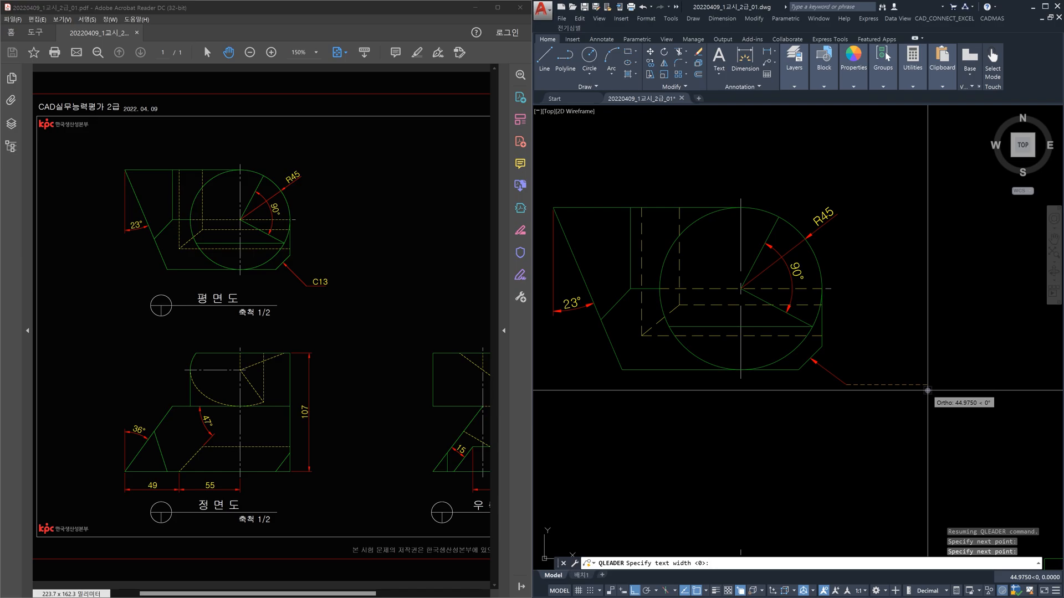
{"action": "key", "text": "Return"}
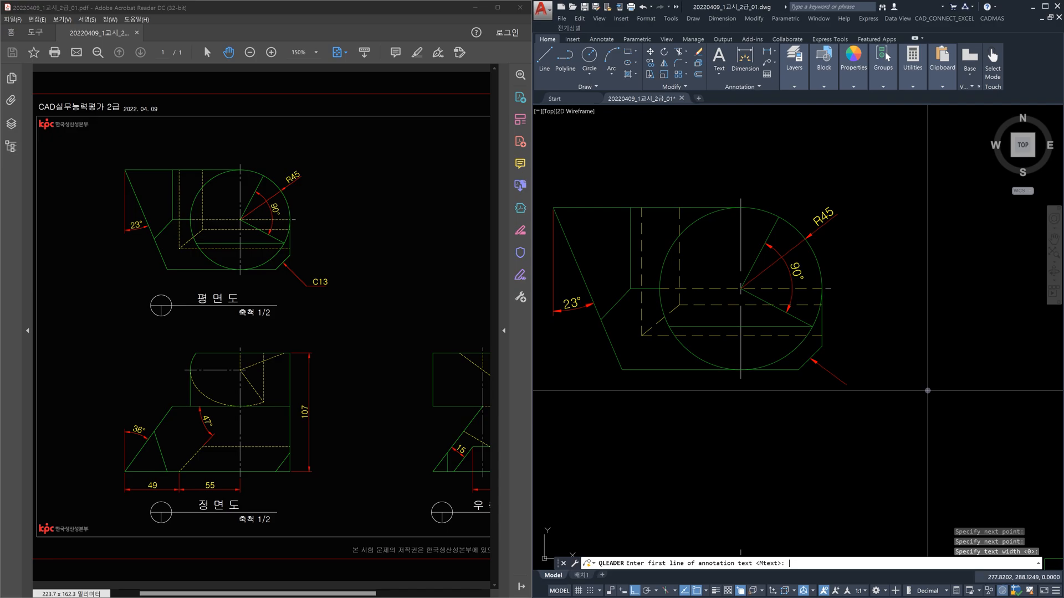
{"action": "type", "text": "C13"}
{"action": "key", "text": "Return"}
{"action": "key", "text": "Return"}
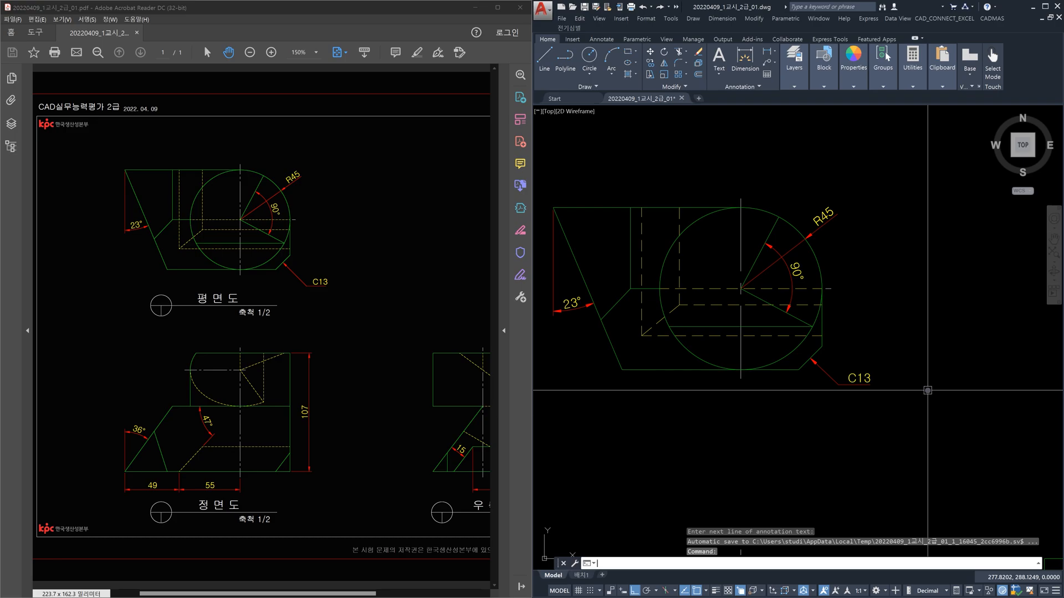
{"action": "scroll", "coordinate": [820, 385], "scroll_direction": "up", "scroll_amount": 4}
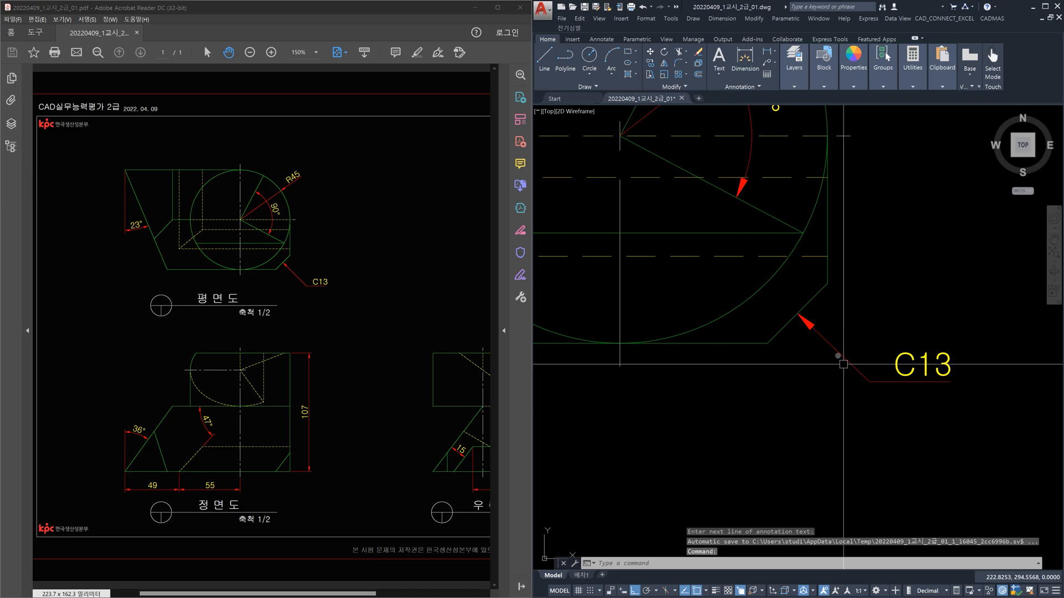
{"action": "left_click", "coordinate": [817, 294]}
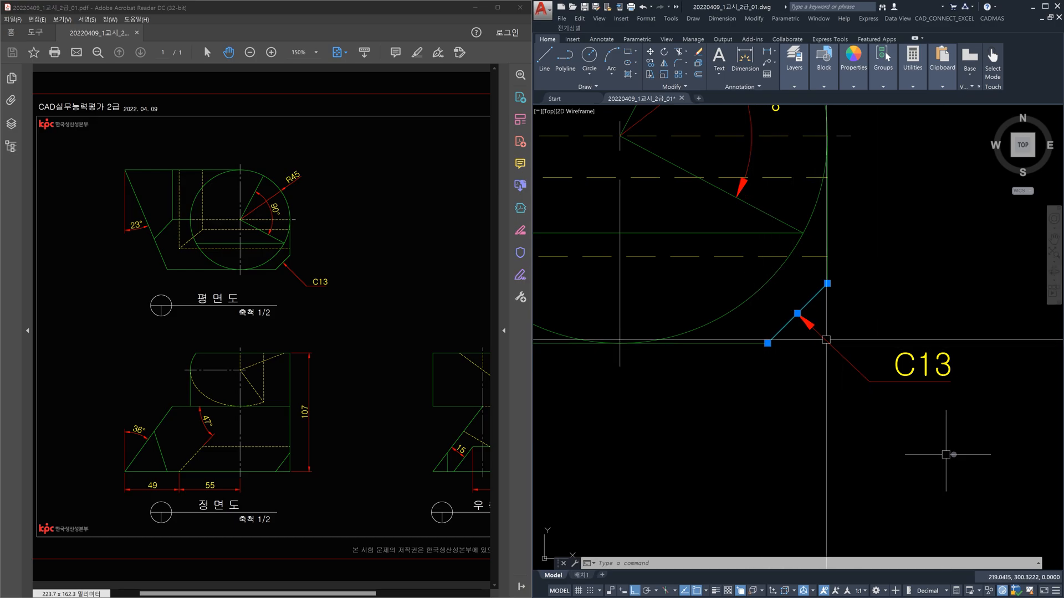
{"action": "key", "text": "Escape"}
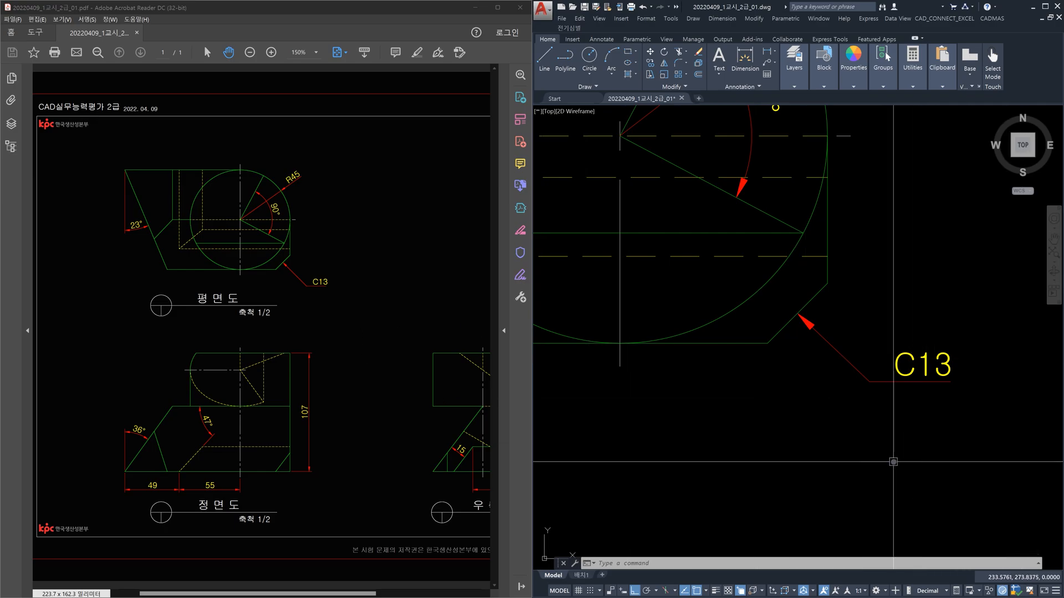
- Draw a construction line at -45° through the midpoint of the top view's lower-right chamfer, where the C13 leader starts
{"action": "type", "text": "XL"}
{"action": "key", "text": "Return"}
{"action": "type", "text": "a"}
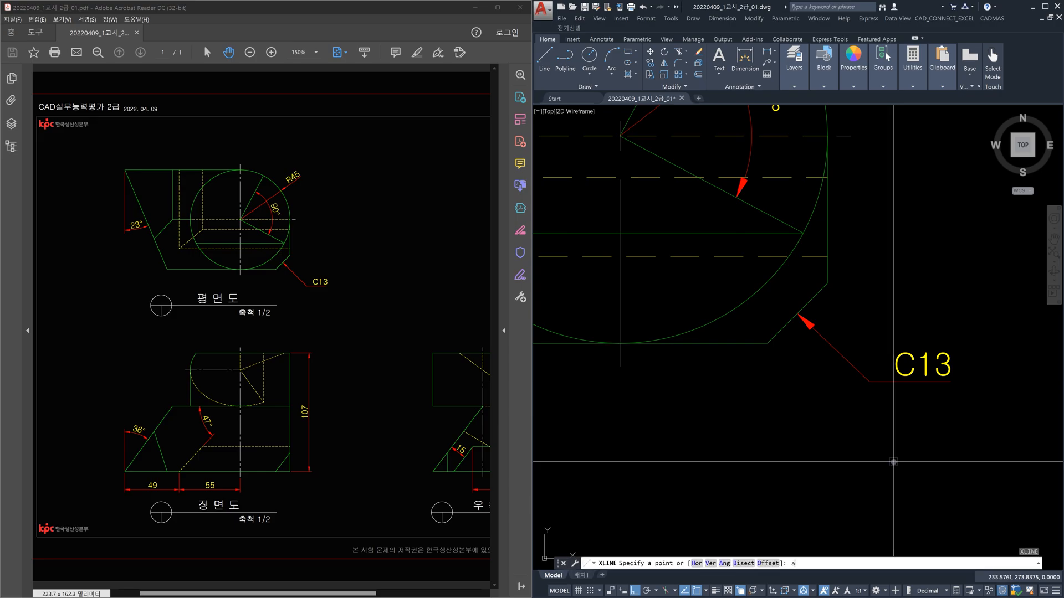
{"action": "key", "text": "Return"}
{"action": "type", "text": "-45"}
{"action": "key", "text": "Return"}
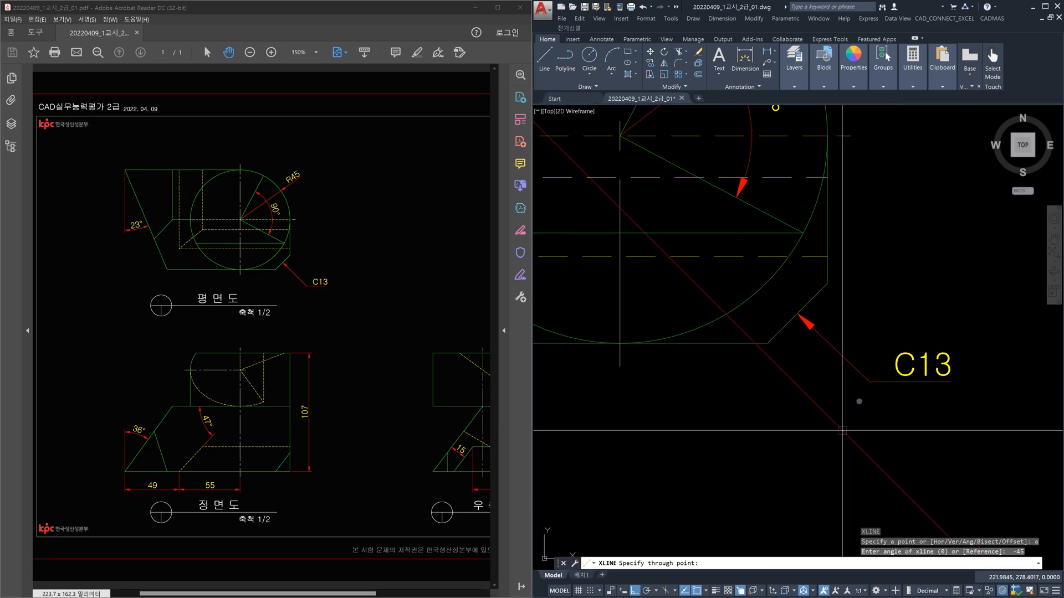
{"action": "left_click", "coordinate": [797, 309]}
{"action": "key", "text": "Escape"}
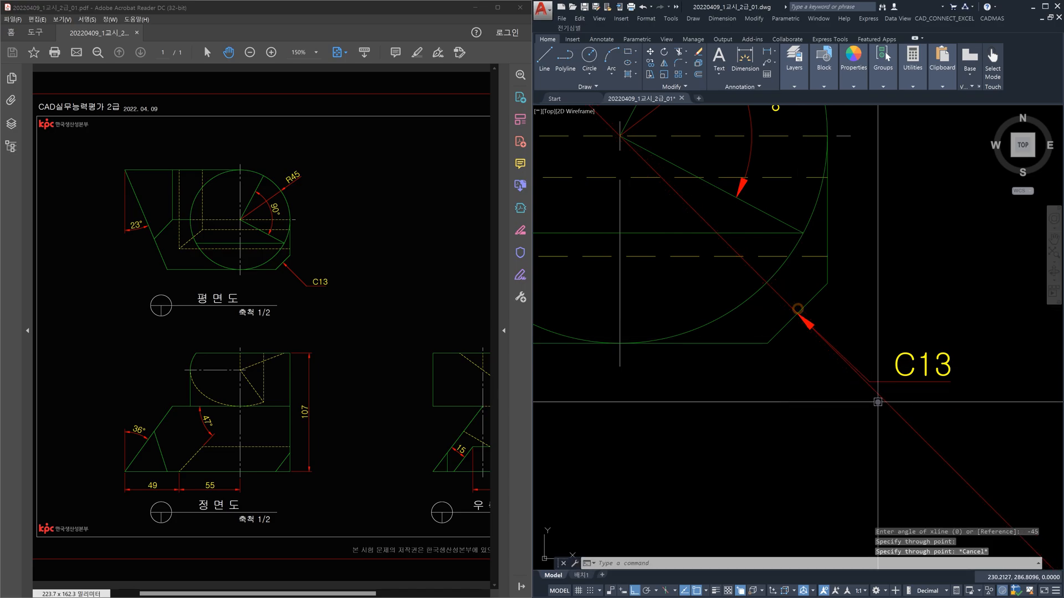
- Draw a horizontal construction line through the landing of the C13 leader
{"action": "key", "text": "Return"}
{"action": "left_click", "coordinate": [871, 381]}
{"action": "left_click", "coordinate": [881, 381]}
{"action": "key", "text": "Escape"}
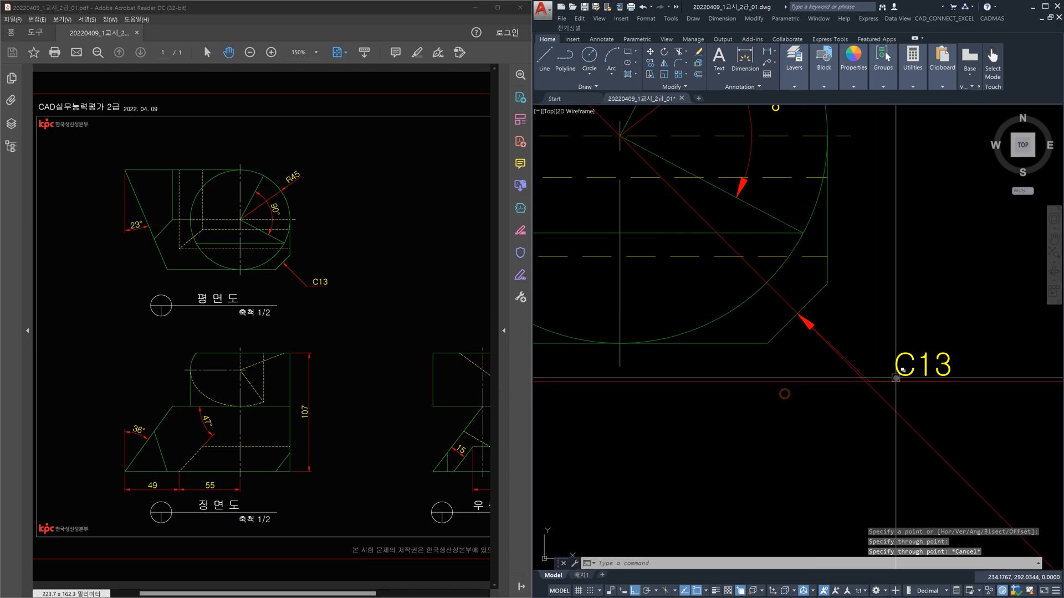
- Move the C13 text from the leader's bend point to the intersection of the two construction lines, aligning the leader at 45°
{"action": "type", "text": "m"}
{"action": "key", "text": "Return"}
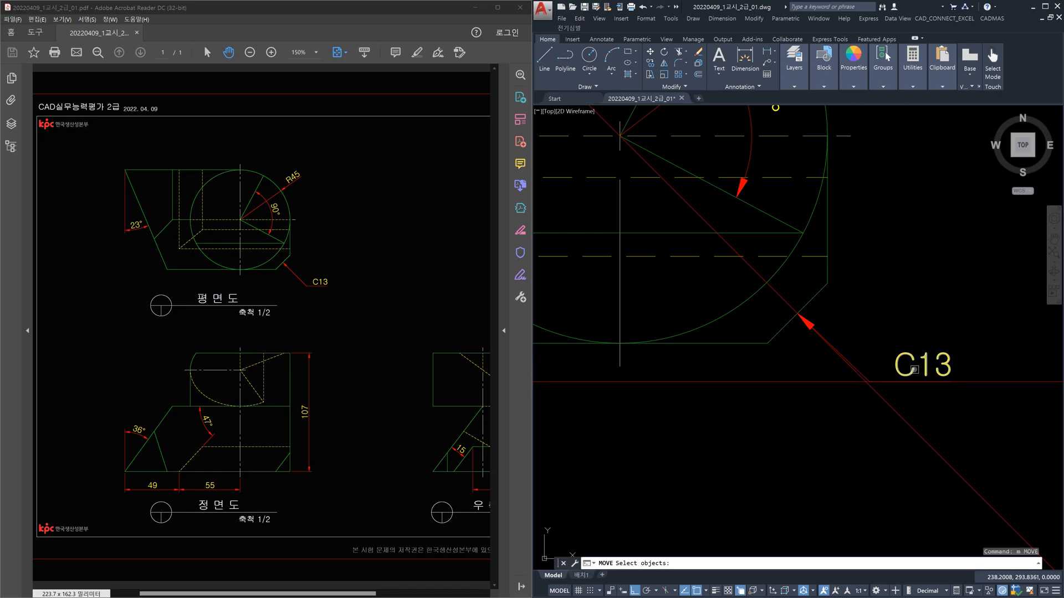
{"action": "left_click", "coordinate": [906, 374]}
{"action": "key", "text": "Return"}
{"action": "scroll", "coordinate": [878, 386], "scroll_direction": "up", "scroll_amount": 5}
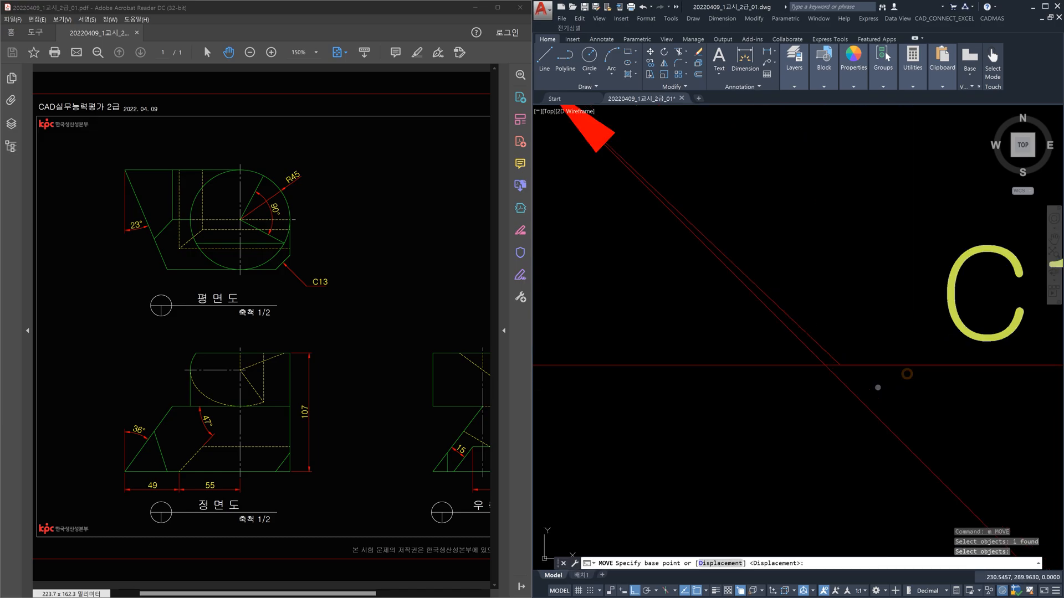
{"action": "left_click", "coordinate": [846, 367]}
{"action": "left_click", "coordinate": [827, 366]}
- Delete the angled and horizontal construction lines around the C13 leader
{"action": "scroll", "coordinate": [921, 390], "scroll_direction": "down", "scroll_amount": 2}
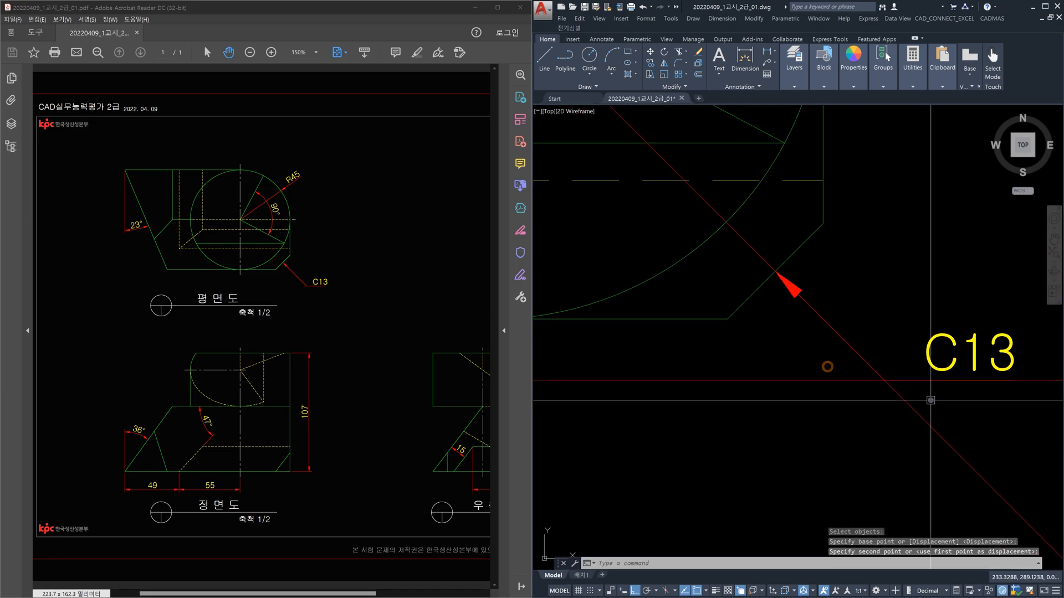
{"action": "scroll", "coordinate": [943, 408], "scroll_direction": "down", "scroll_amount": 2}
{"action": "key", "text": "Escape"}
{"action": "left_click", "coordinate": [981, 430]}
{"action": "left_click", "coordinate": [879, 430]}
{"action": "left_click", "coordinate": [837, 414]}
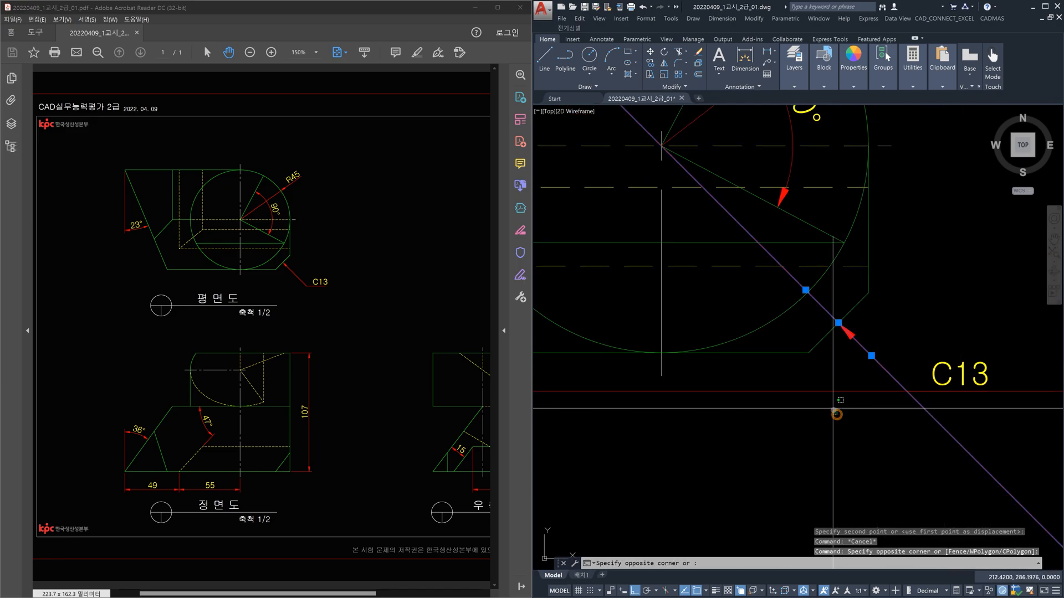
{"action": "left_click", "coordinate": [823, 388]}
{"action": "key", "text": "Delete"}
{"action": "scroll", "coordinate": [846, 409], "scroll_direction": "down", "scroll_amount": 5}
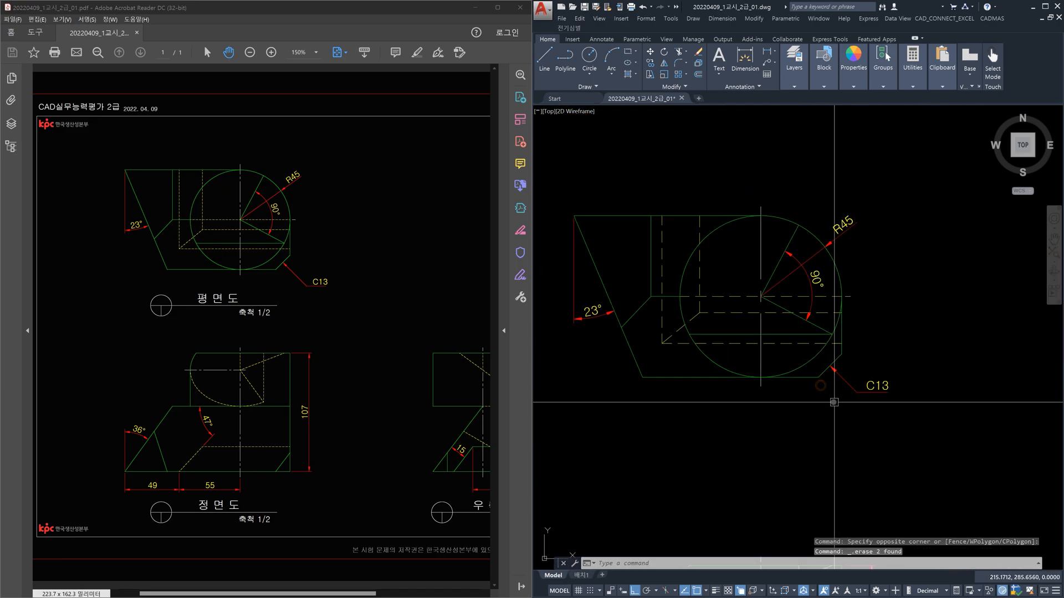
{"action": "mouse_move", "coordinate": [857, 417]}
{"action": "middle_mouse_down"}
{"action": "mouse_move", "coordinate": [787, 350]}
{"action": "mouse_move", "coordinate": [857, 347]}
{"action": "middle_mouse_up"}
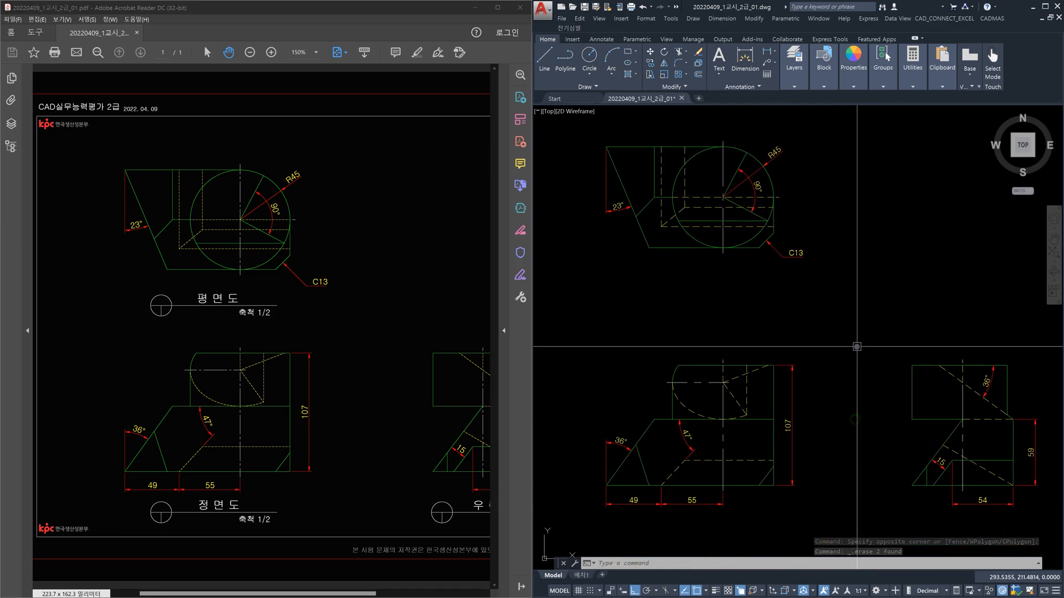